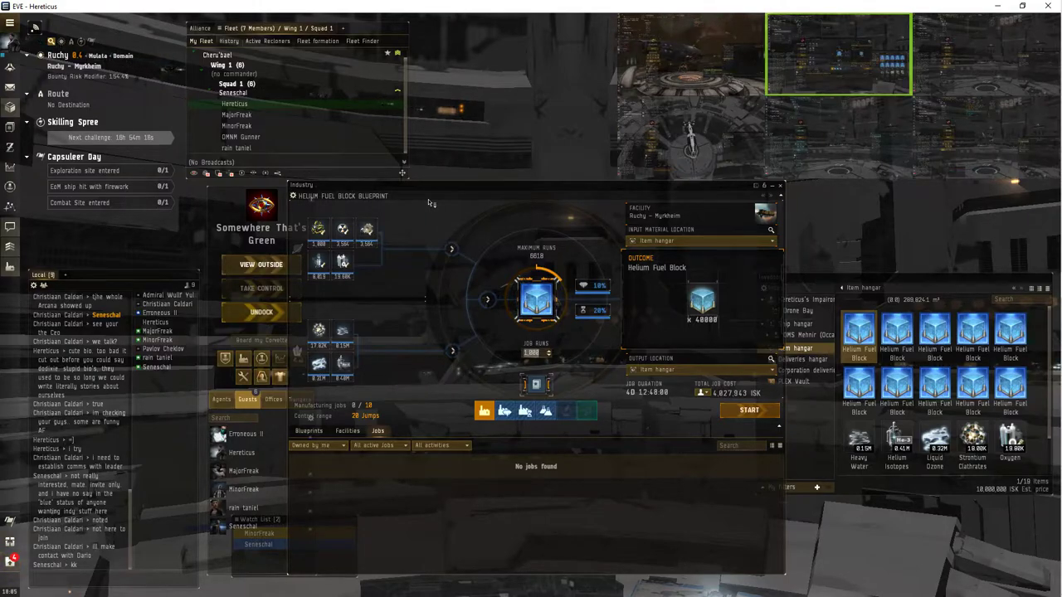
Set the Helium Fuel Block job's runs to 100, yielding 4,000 blocks
drag(430, 199, 452, 194)
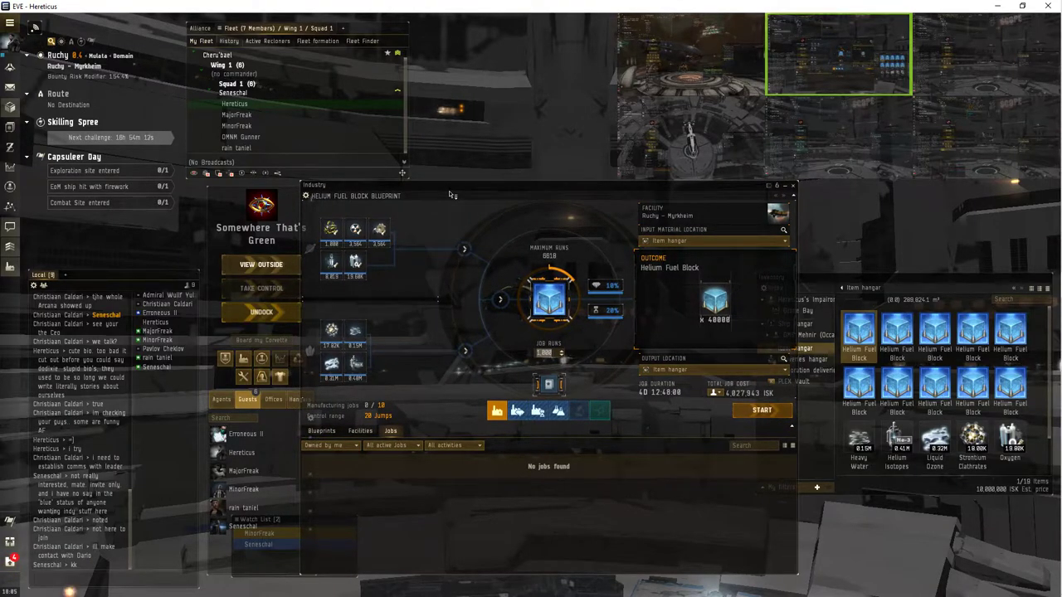
drag(481, 195, 471, 186)
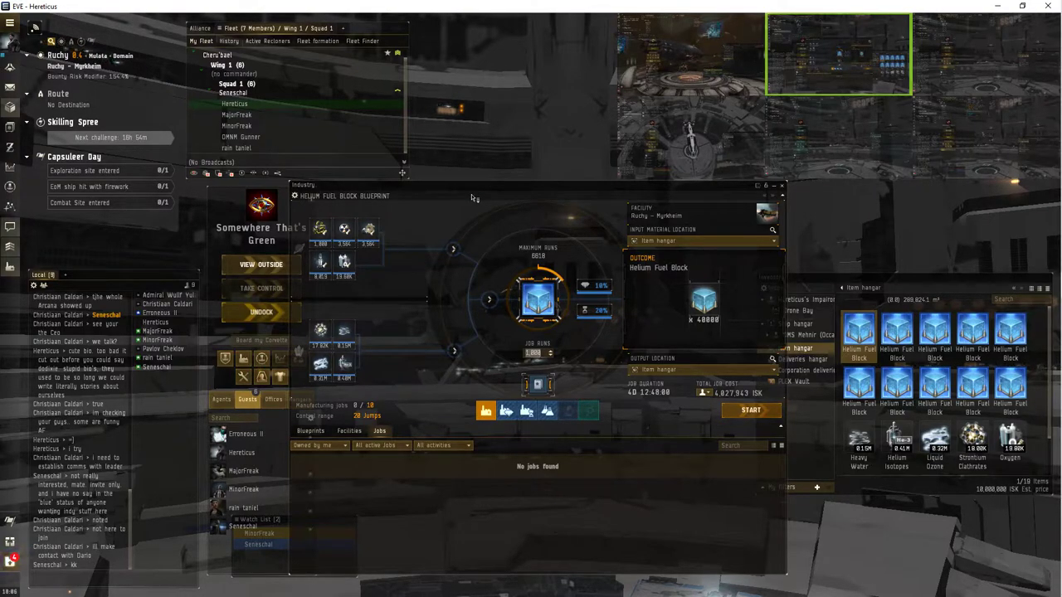
drag(471, 188, 484, 189)
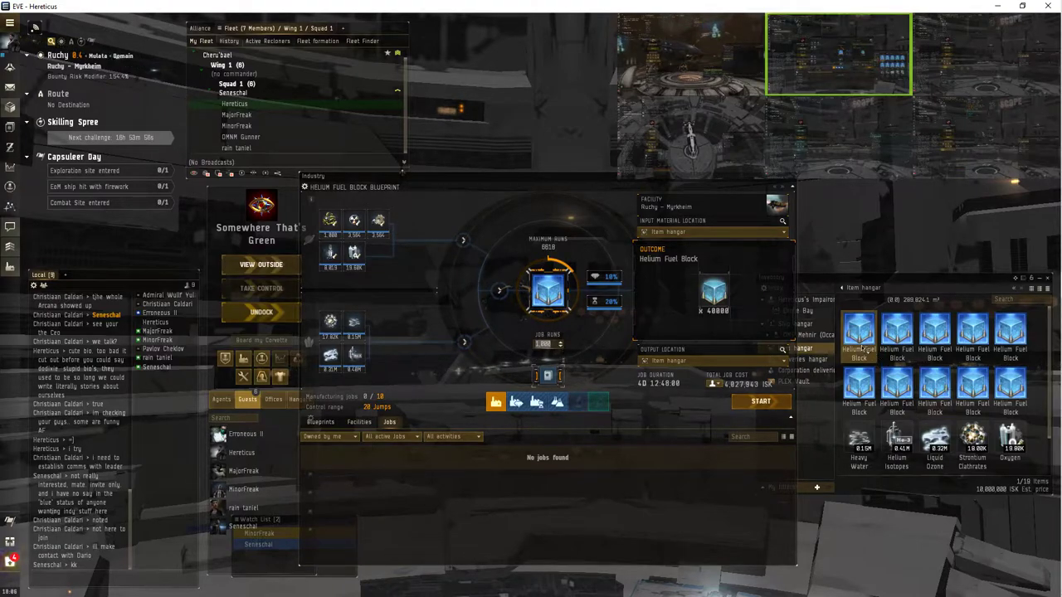
click(877, 365)
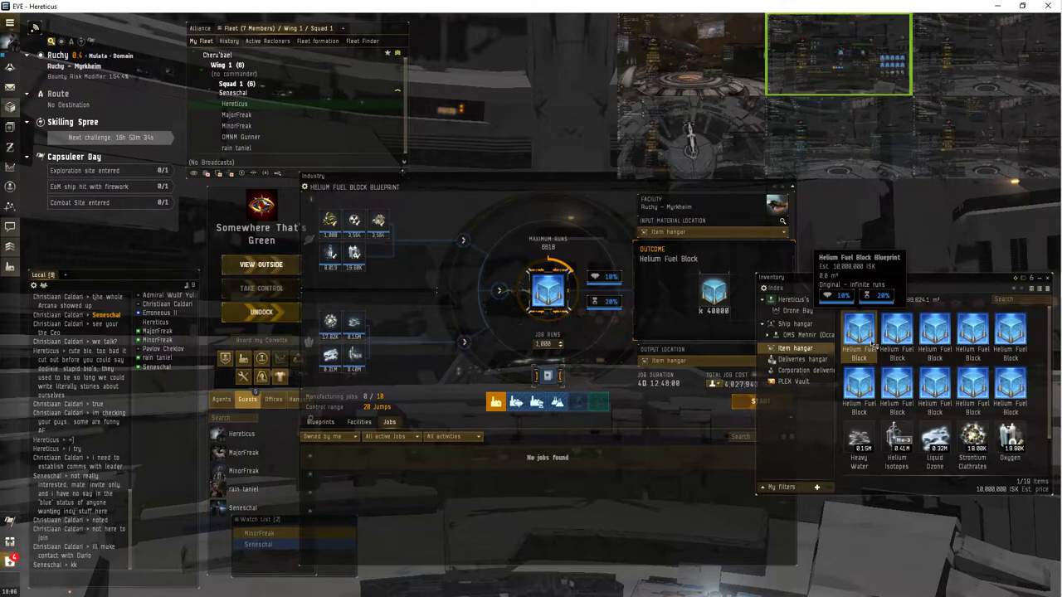
click(549, 343)
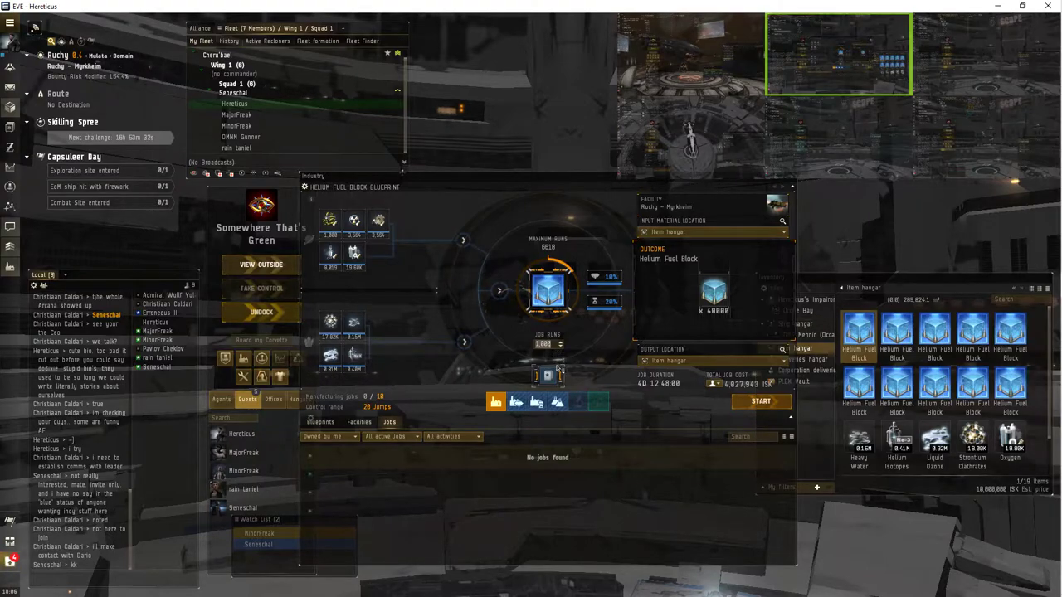
text(100)
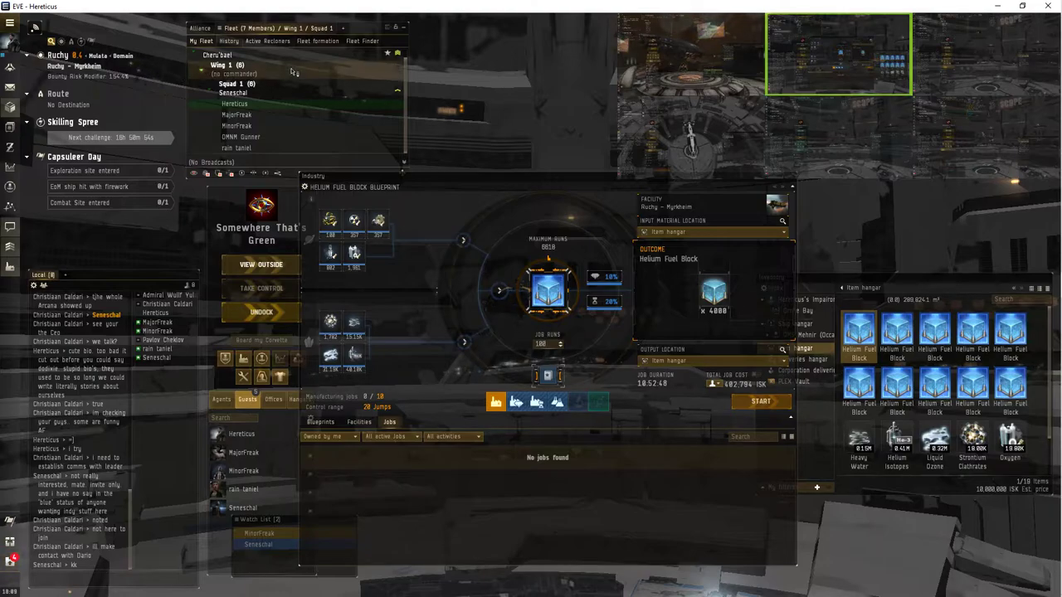
Submit the 100-run Helium Fuel Block job, costing about 402,794 ISK, 6h44m duration
drag(571, 190, 557, 201)
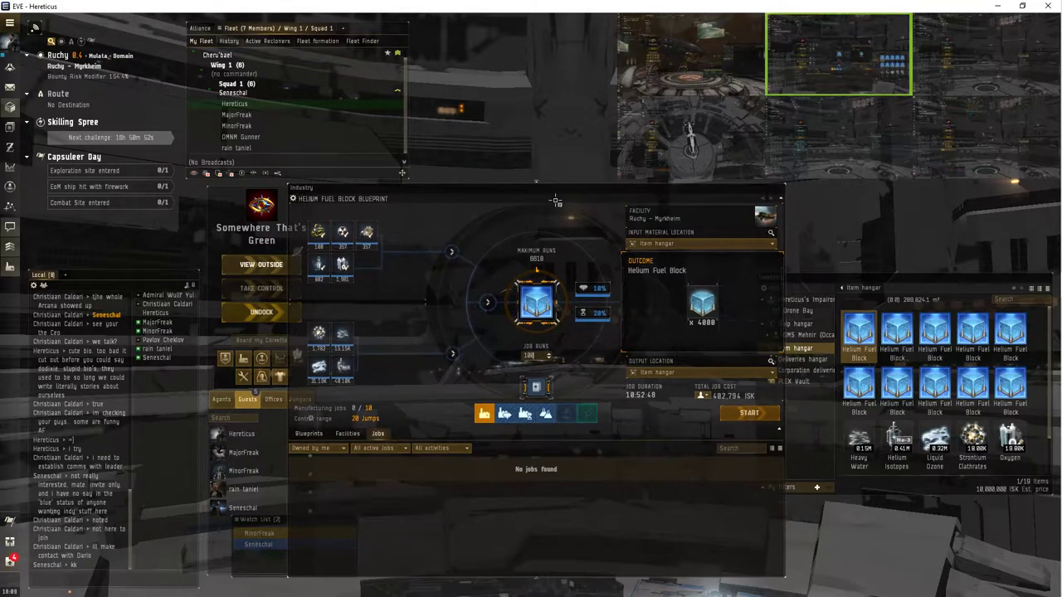
click(749, 410)
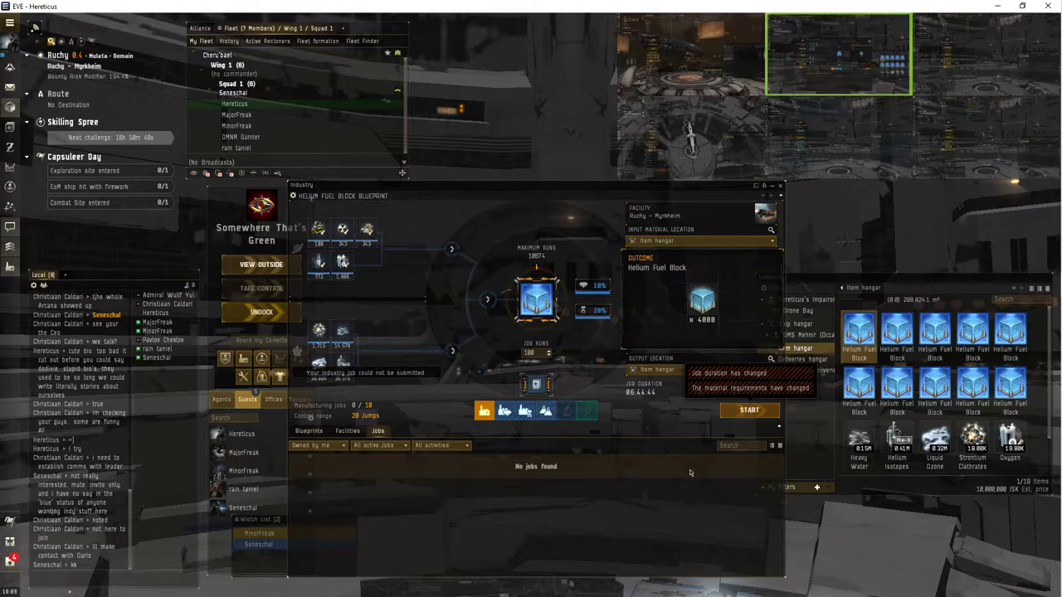
click(749, 410)
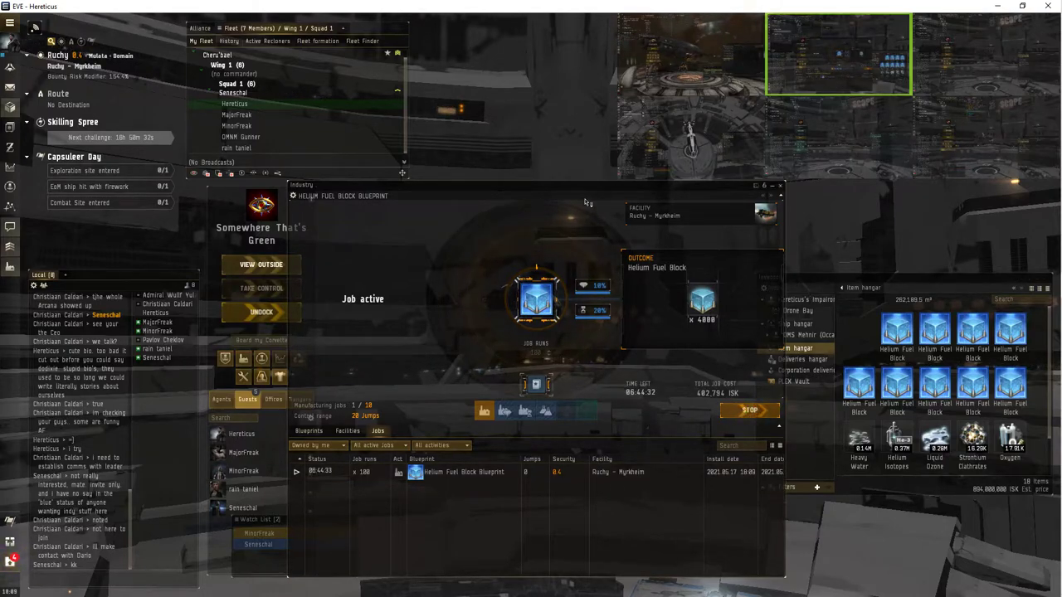
From the Blueprints list, start the next Helium Fuel Block jobs, up to the fifth
right_click(898, 332)
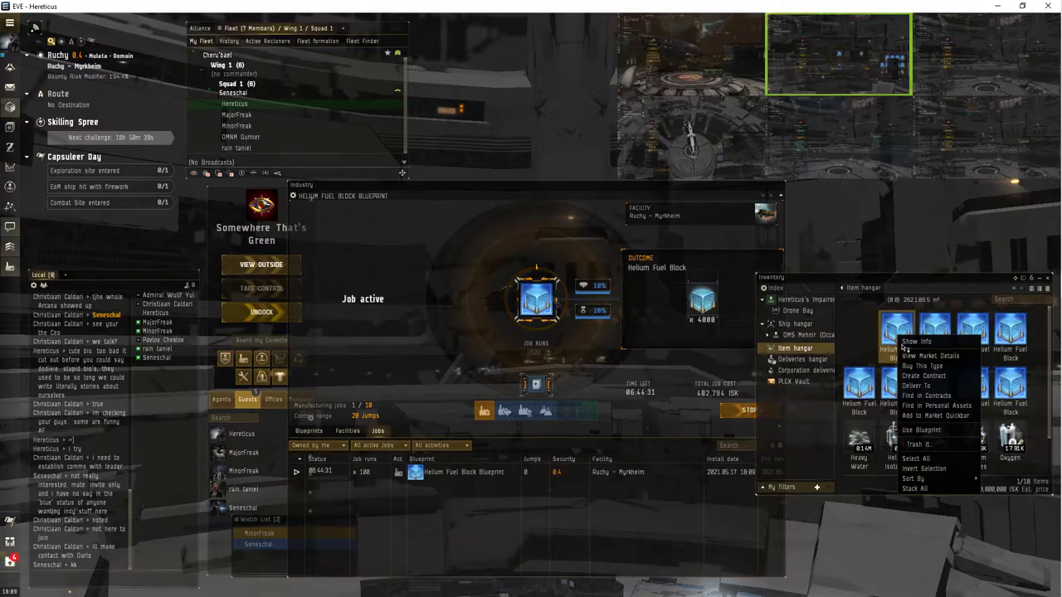
click(927, 382)
click(308, 431)
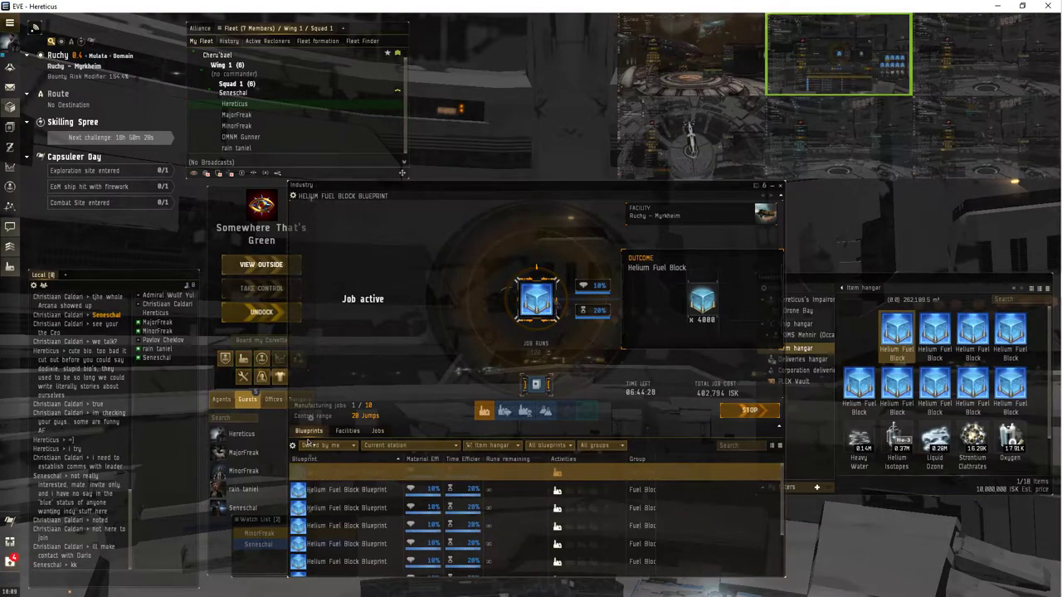
click(348, 490)
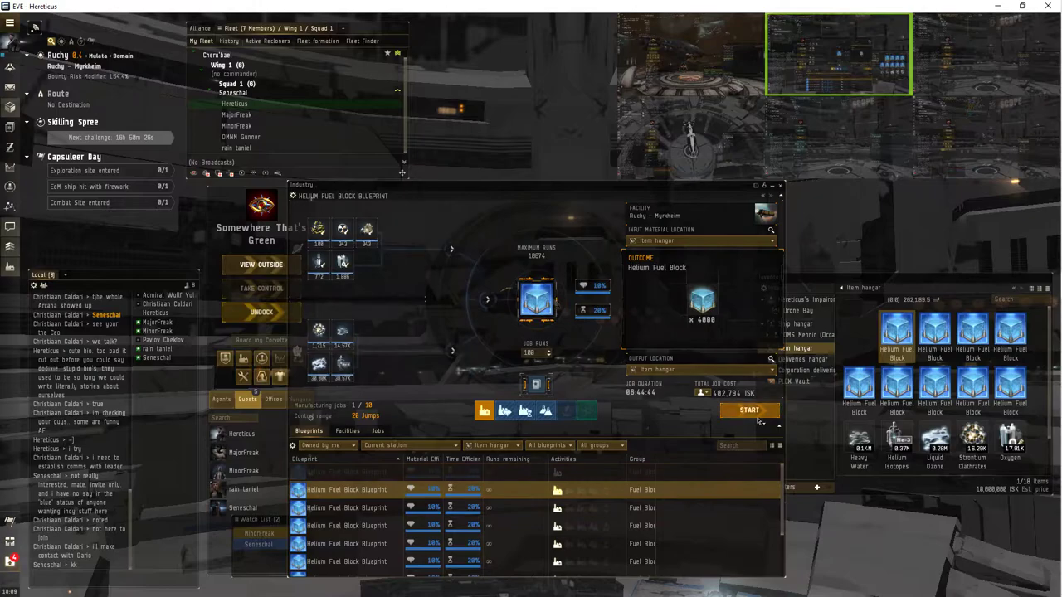
click(749, 410)
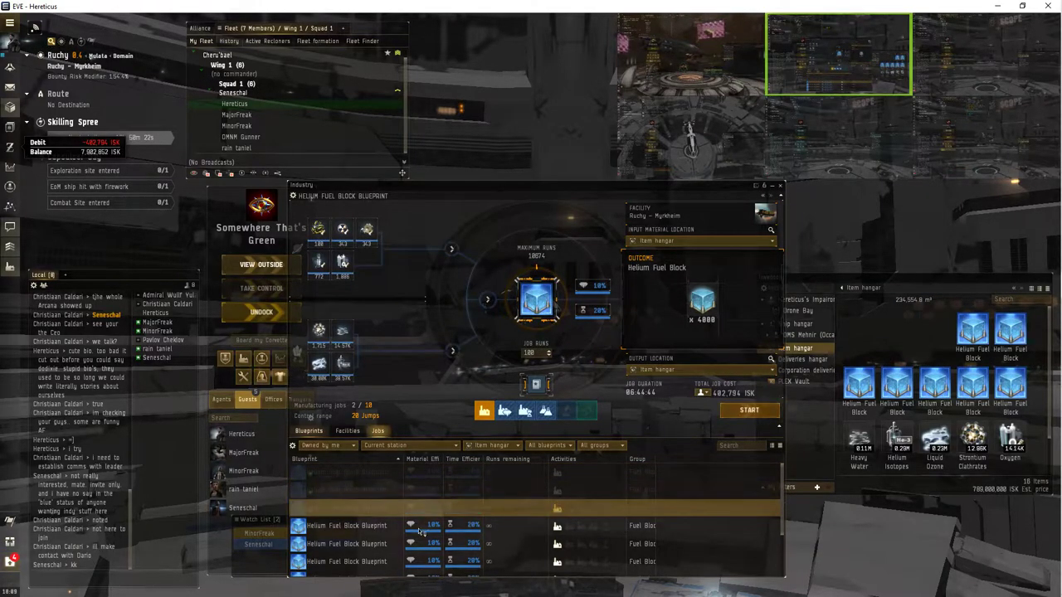
click(388, 541)
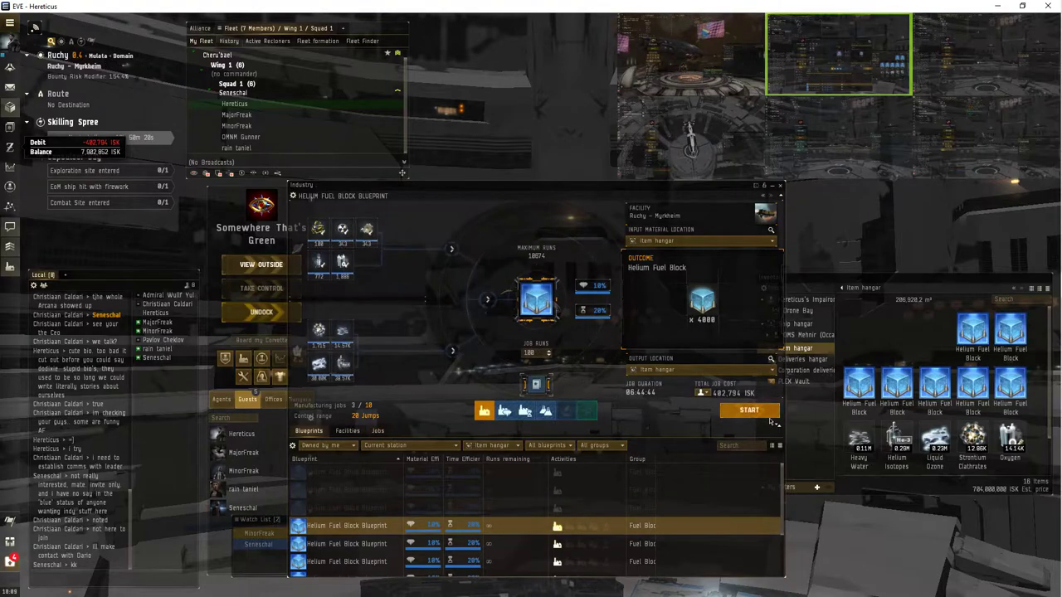
key(Return)
click(388, 544)
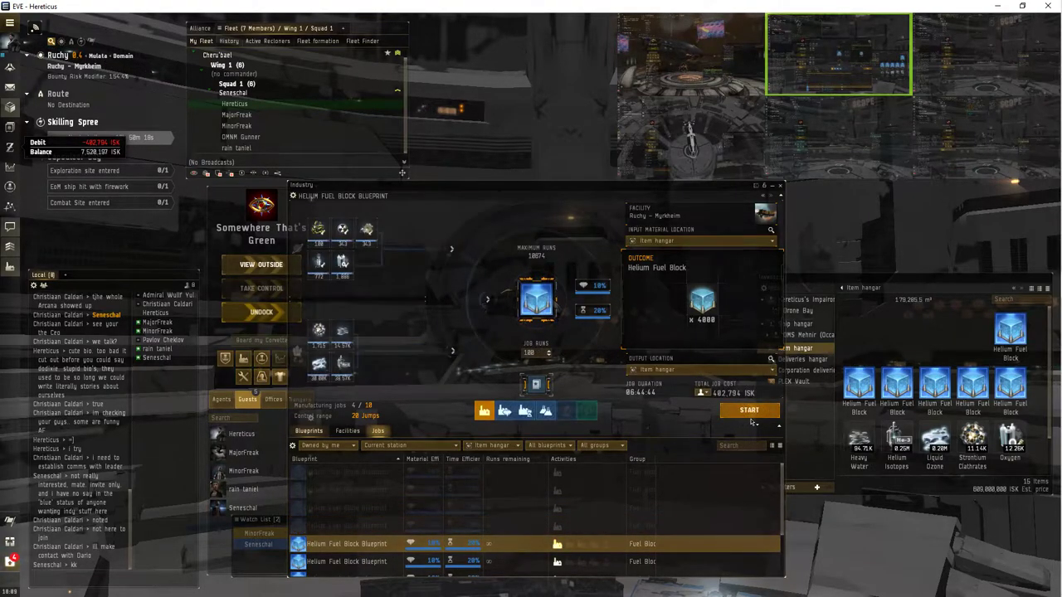
key(Return)
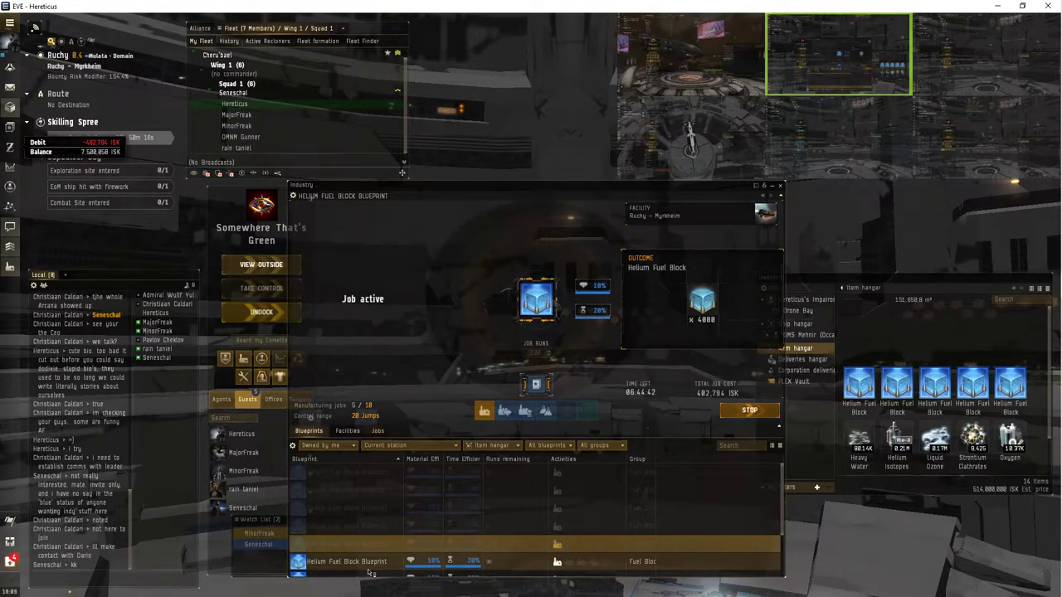
Start the remaining Helium Fuel Block jobs until all ten slots read 10/10
click(368, 561)
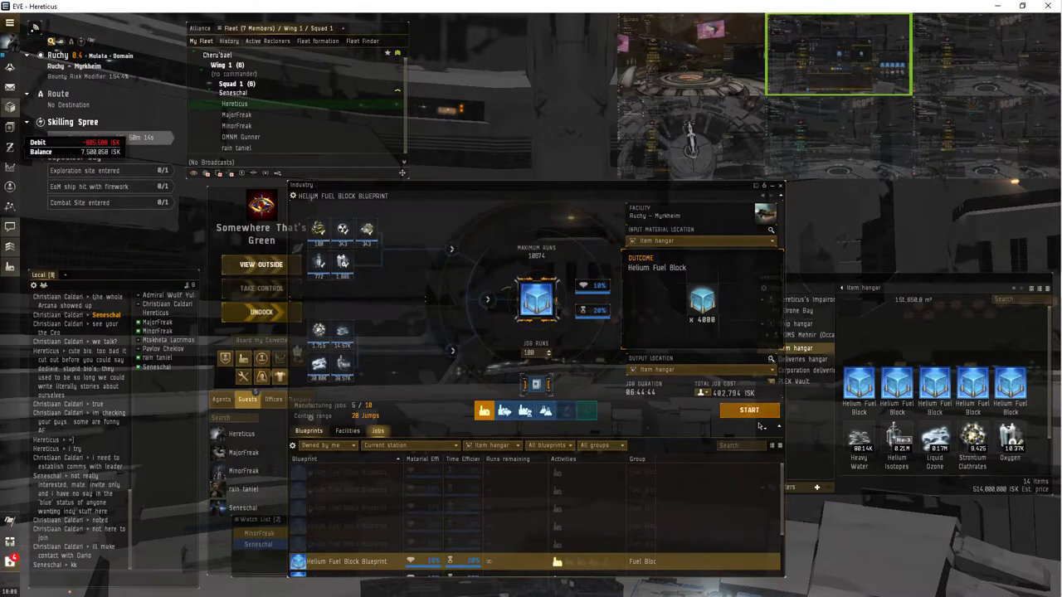
key(Return)
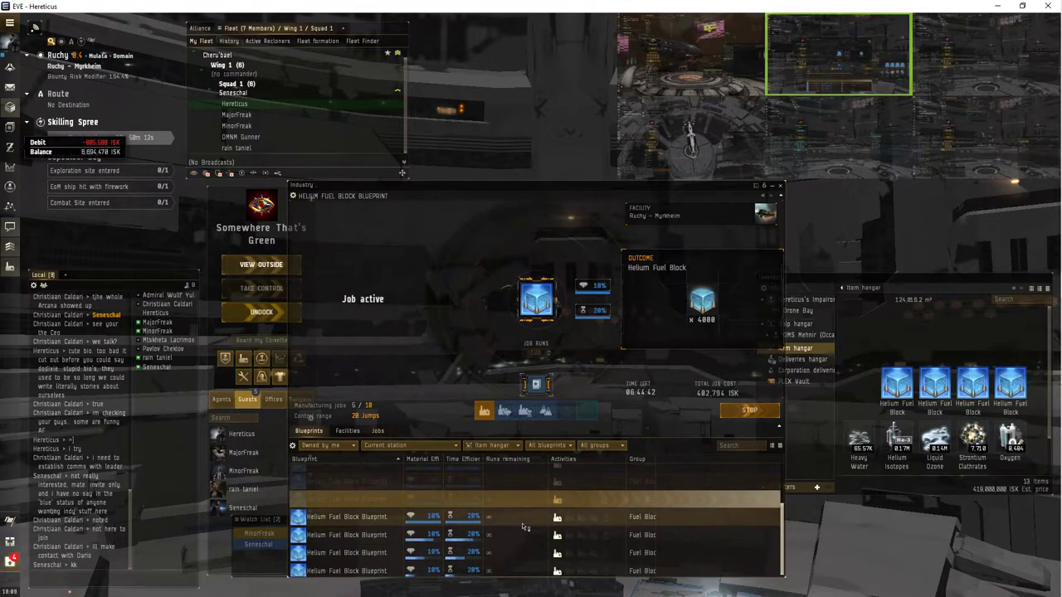
click(339, 523)
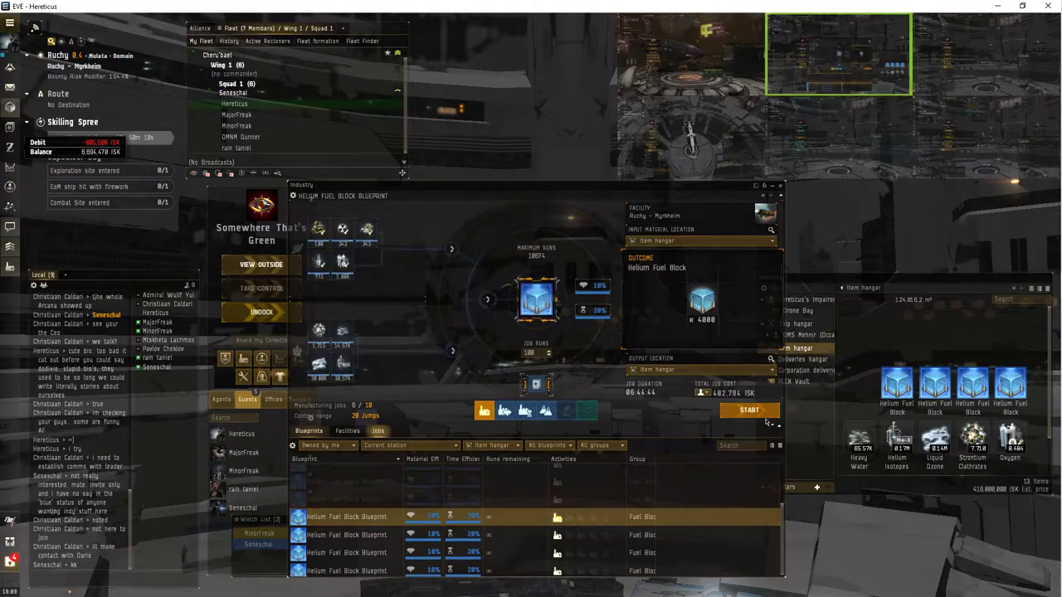
key(Return)
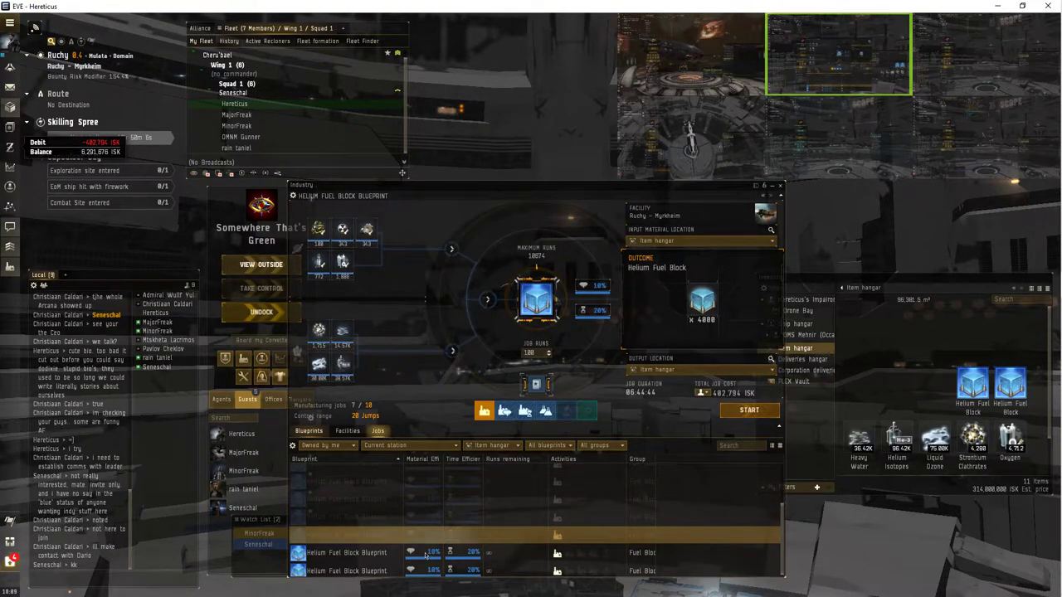
key(Return)
click(347, 553)
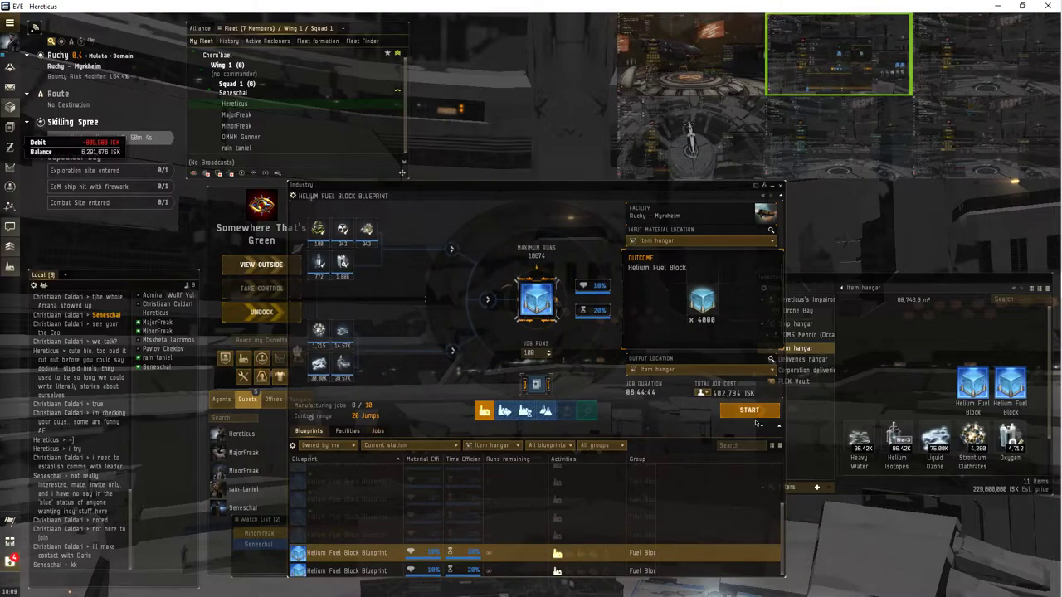
key(Return)
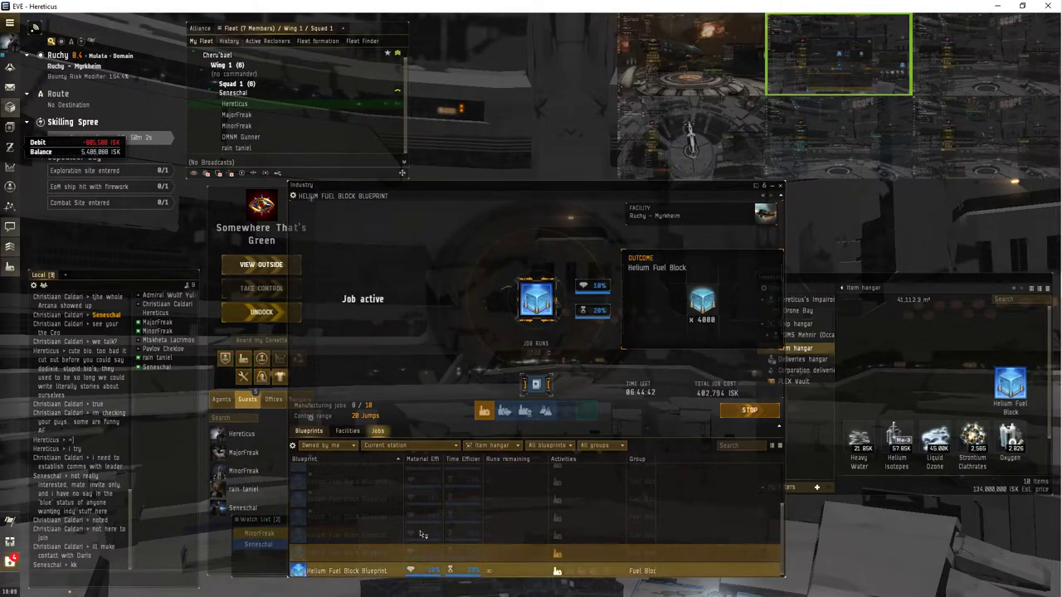
click(347, 568)
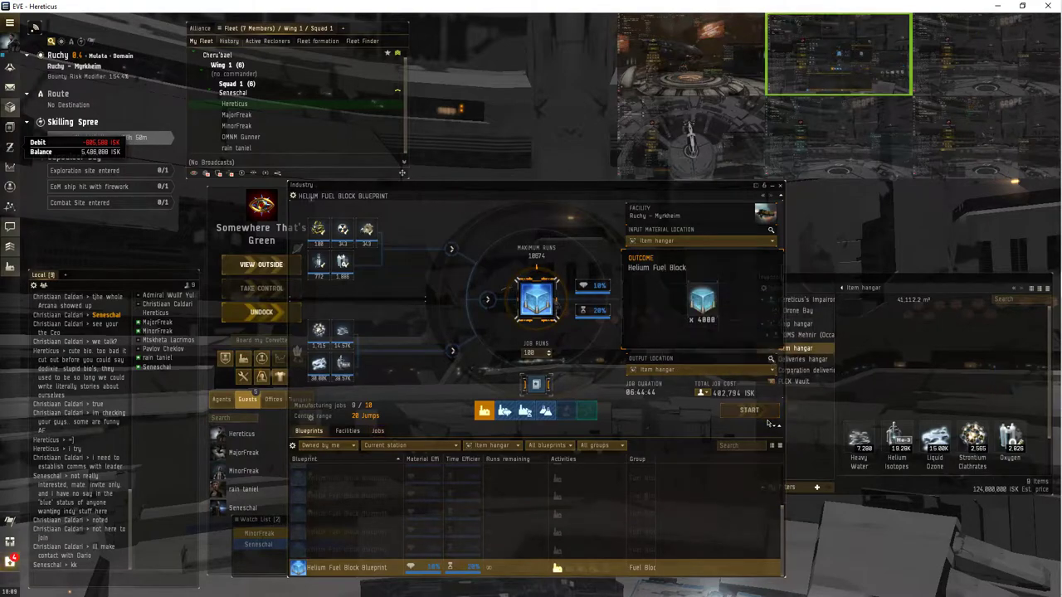
key(Return)
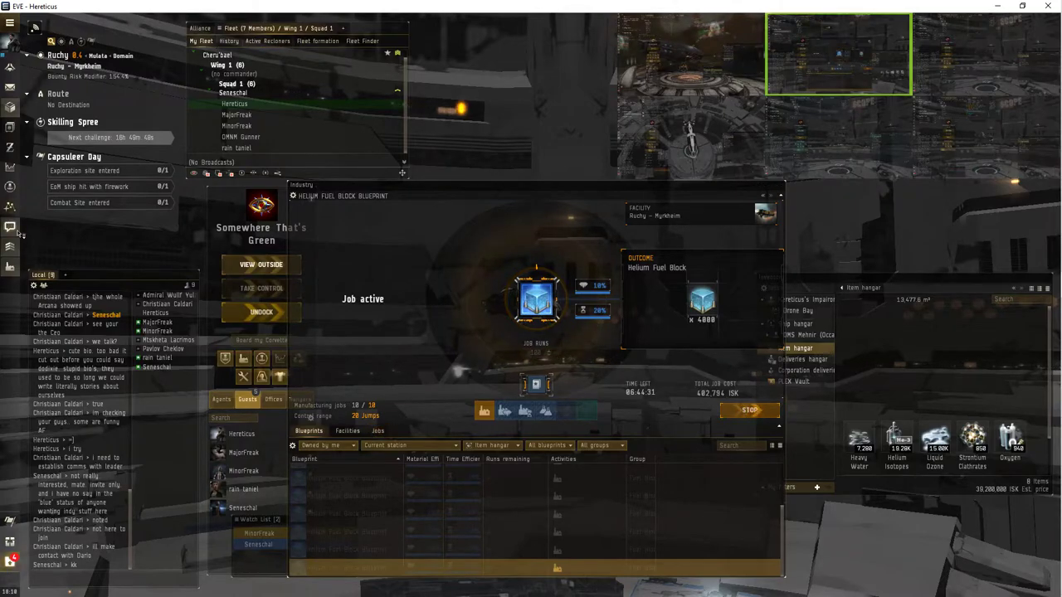
Post the Helium Fuel Block Blueprint link in the altsNOM chat
click(10, 228)
click(75, 291)
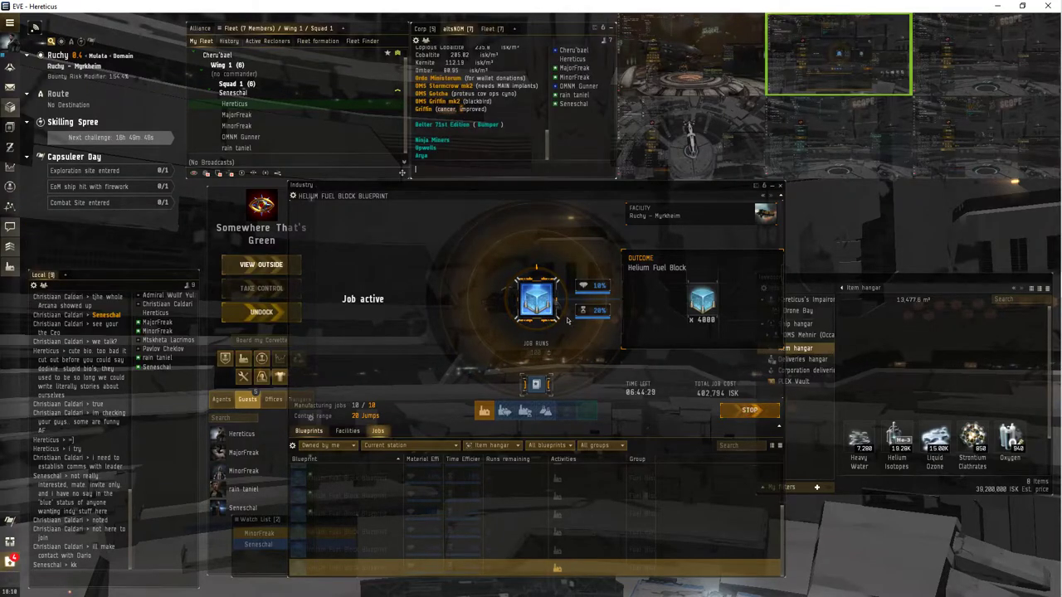
drag(540, 303, 464, 170)
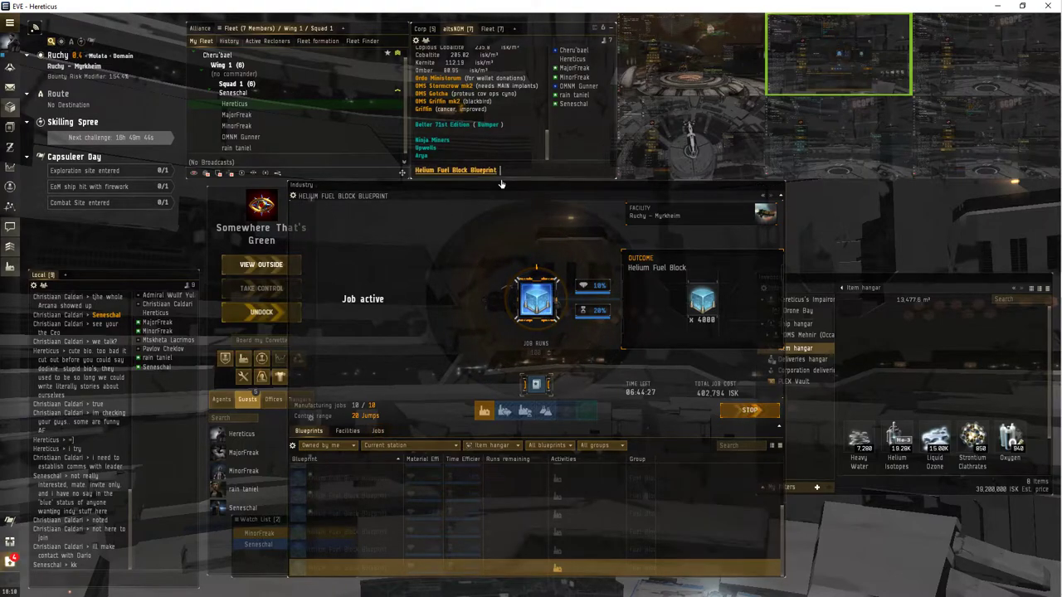
key(Return)
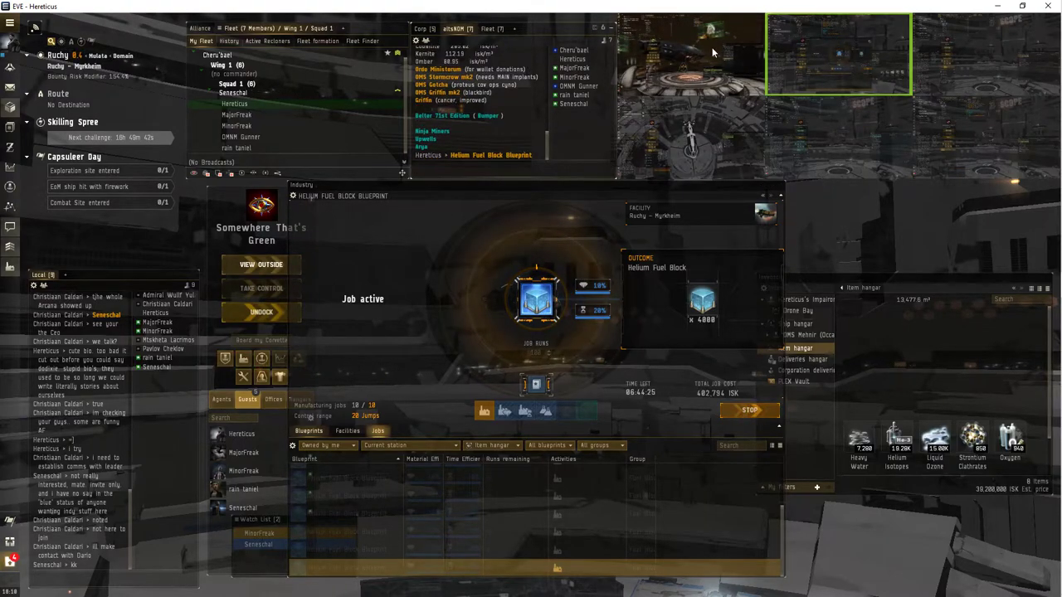
On another character, locate Helium Fuel Blocks in personal assets: 16,000 at Bashakru IV
click(714, 52)
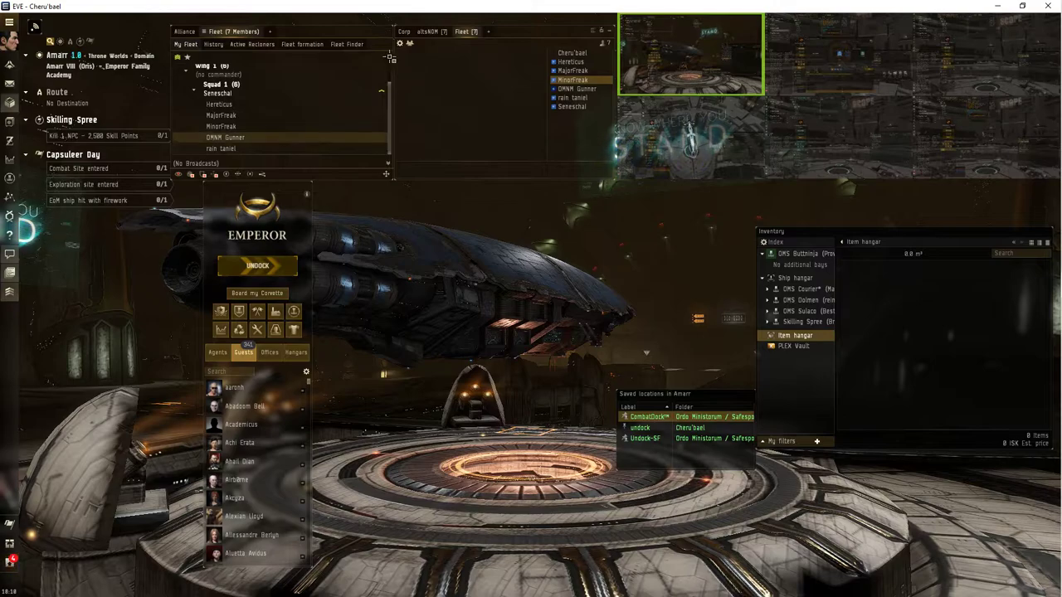
click(432, 31)
click(486, 157)
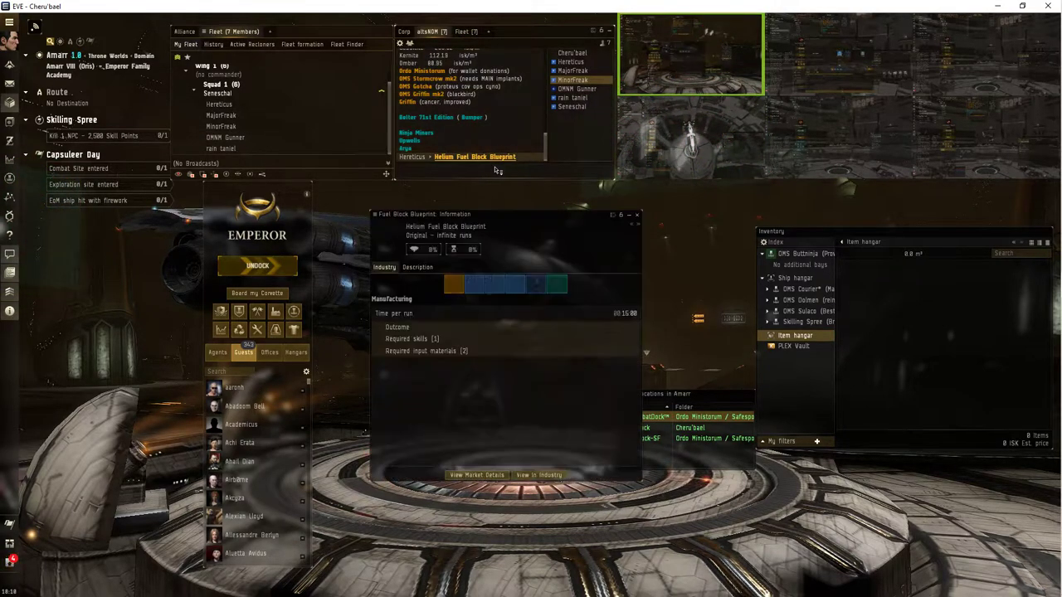
click(397, 327)
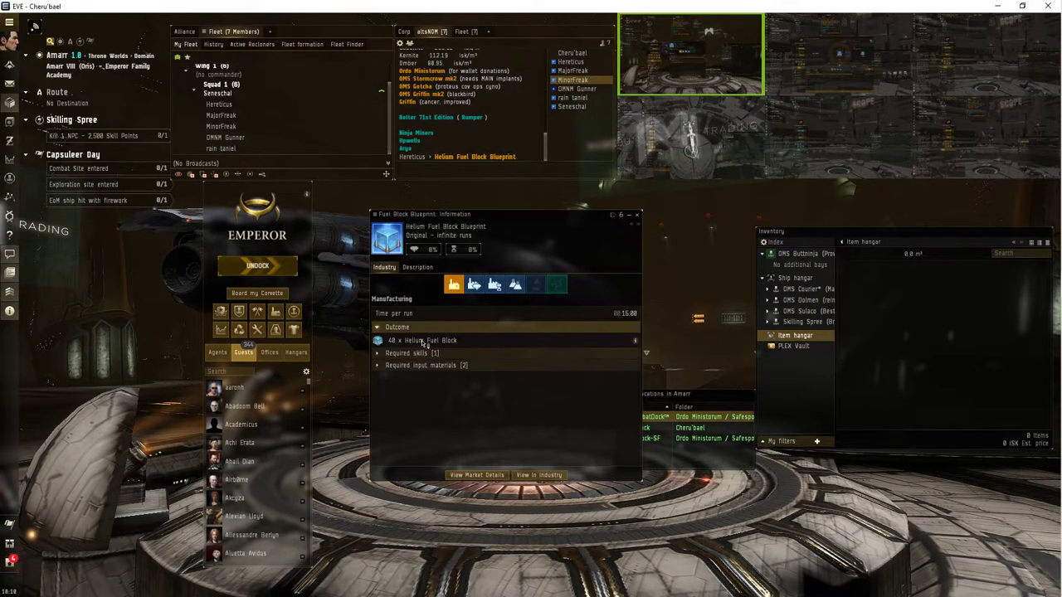
right_click(424, 340)
click(514, 369)
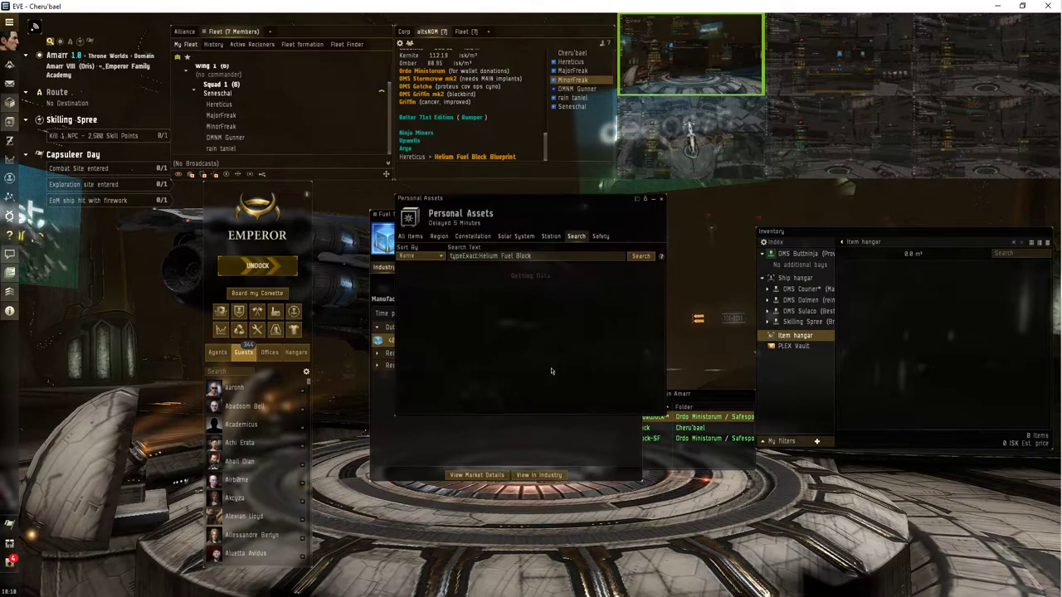
click(403, 279)
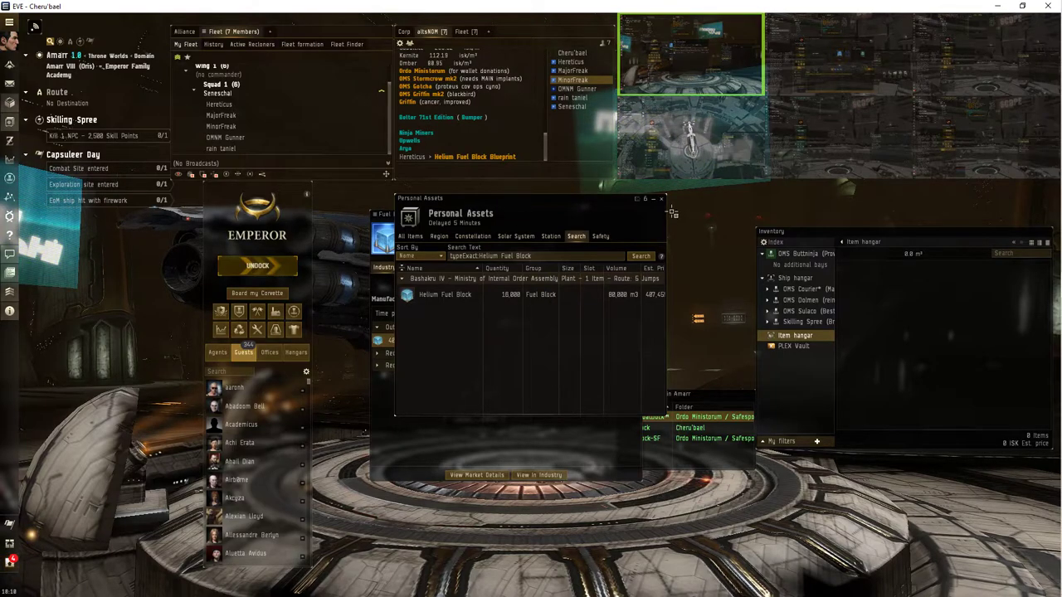
Return to the industry character and list its active 100-run Helium Fuel Block jobs
click(840, 42)
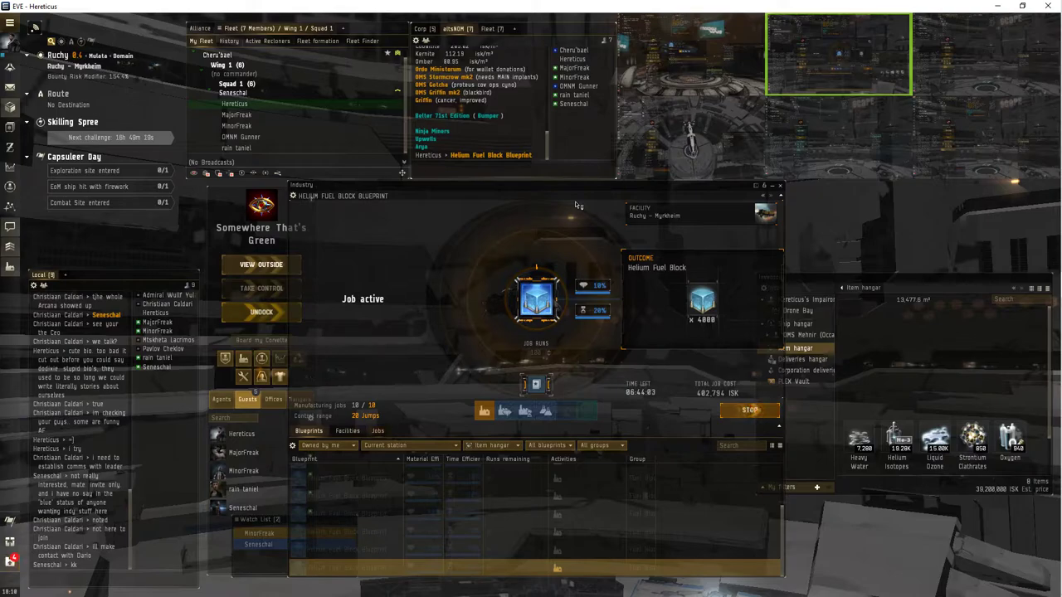
click(382, 430)
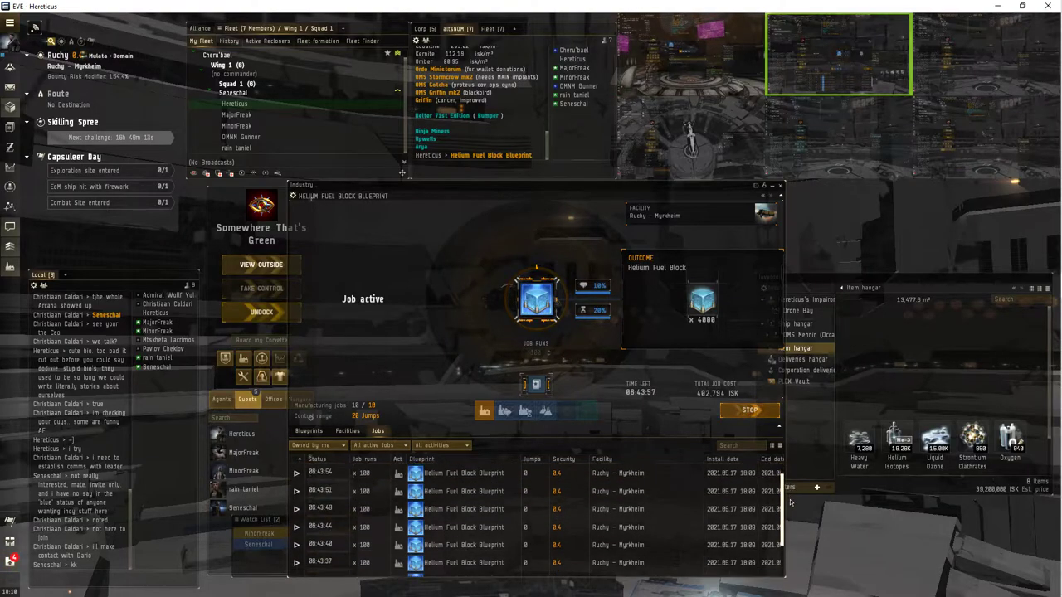
drag(784, 487, 783, 525)
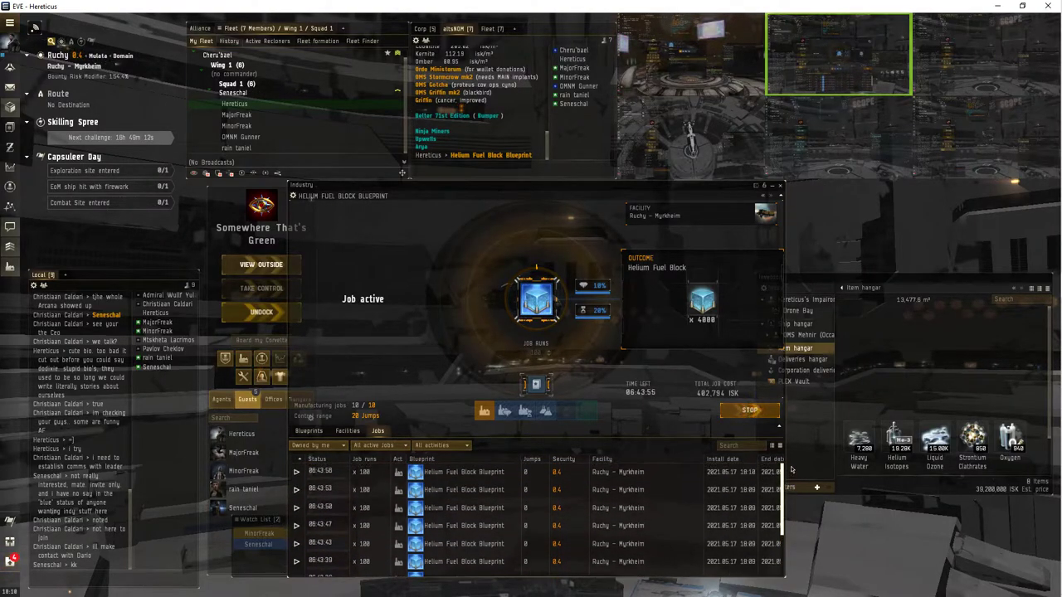
drag(784, 535, 783, 467)
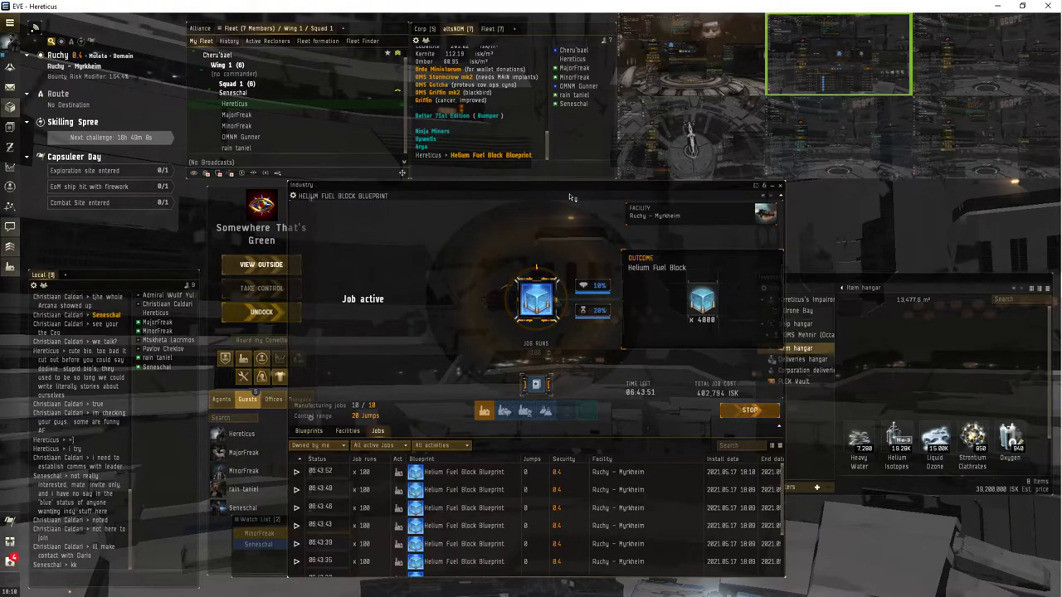
On the other alt, check the docked ship's fitting and view it from several angles
click(702, 139)
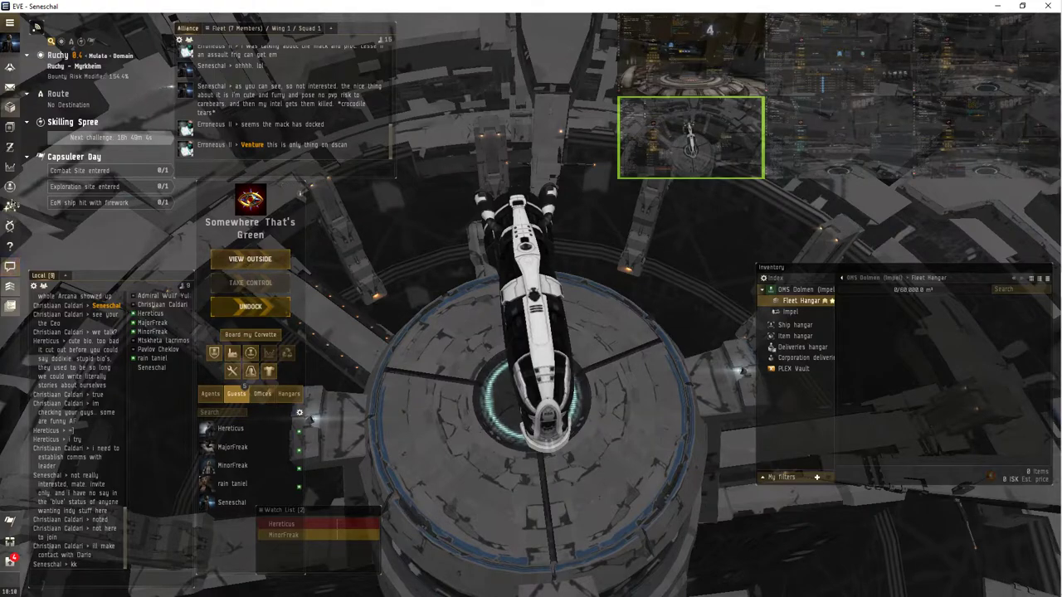
click(11, 189)
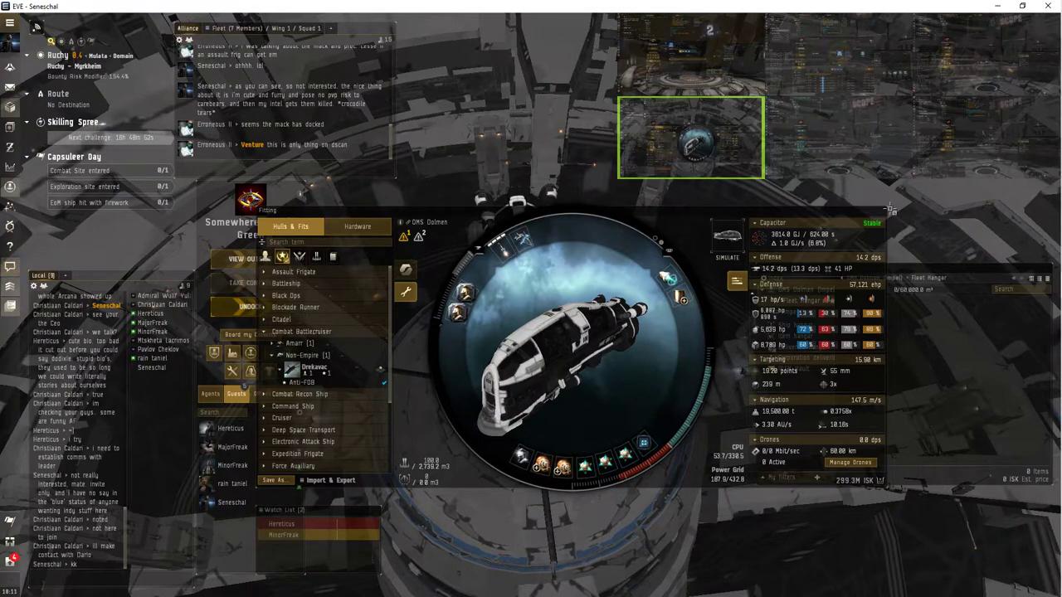
mouse_move(891, 224)
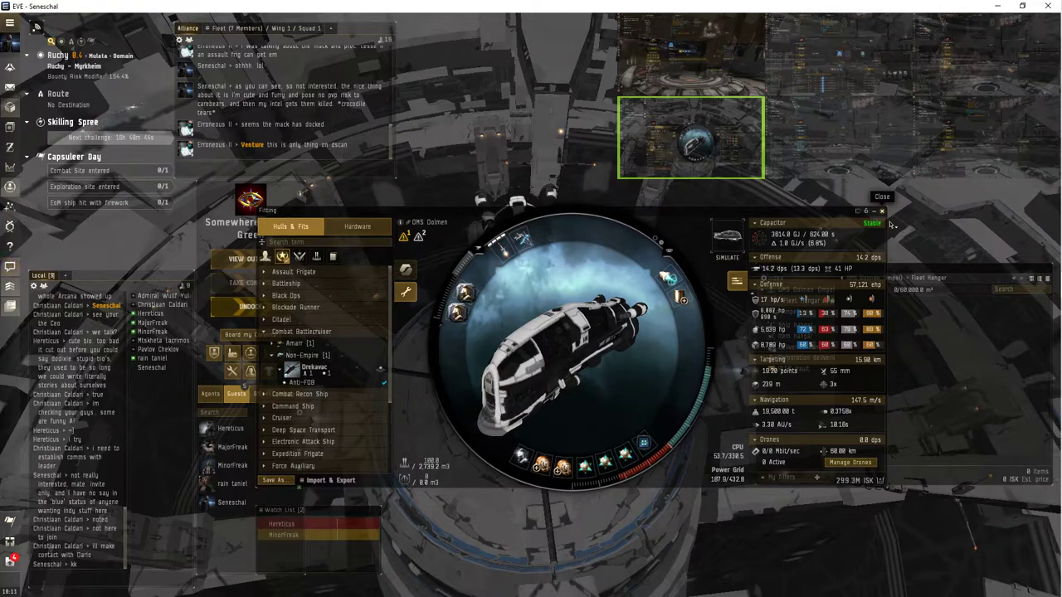
click(882, 211)
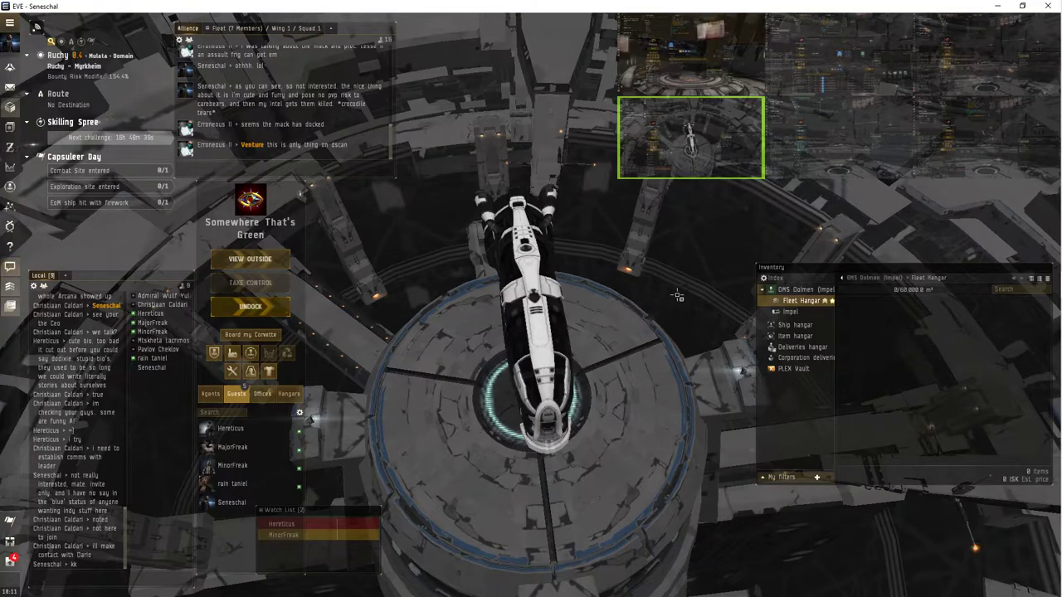
mouse_move(697, 243)
mouse_down()
mouse_move(586, 219)
mouse_move(596, 224)
mouse_up()
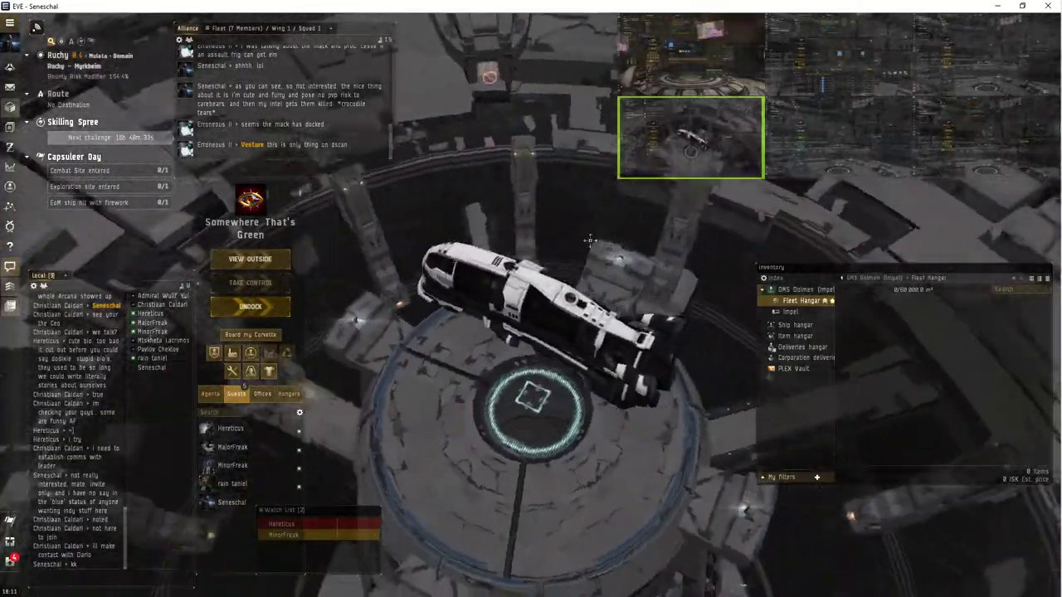
mouse_move(595, 224)
mouse_down()
mouse_move(521, 212)
mouse_move(606, 206)
mouse_up()
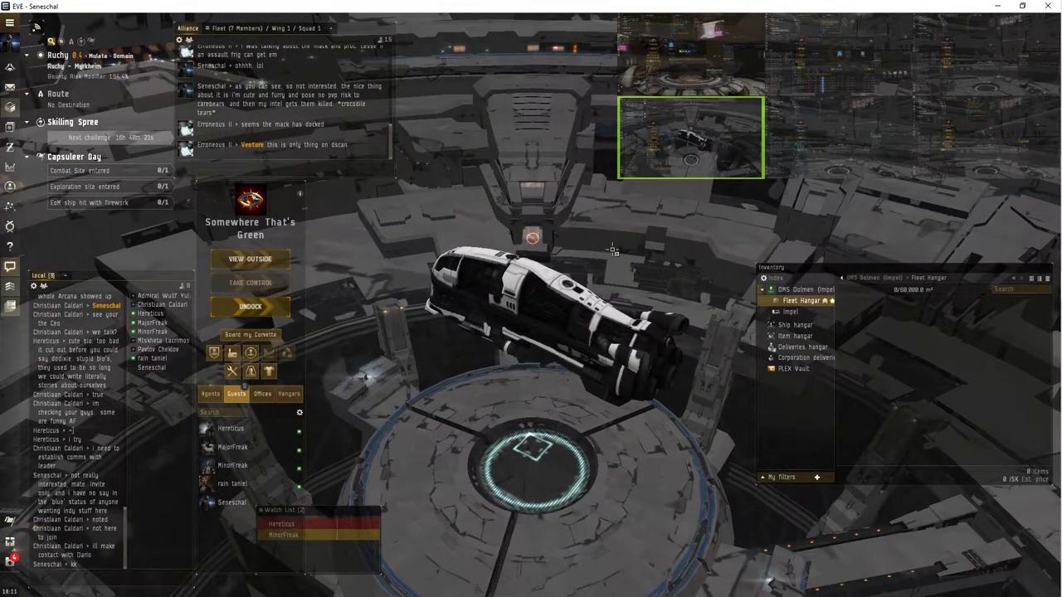
drag(613, 250, 547, 249)
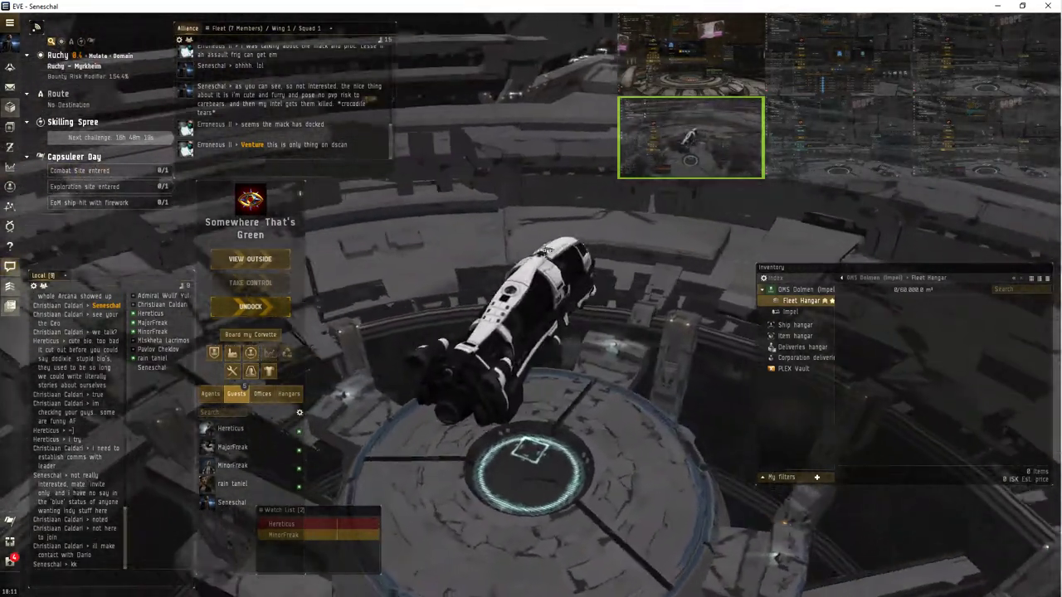
drag(543, 251, 454, 221)
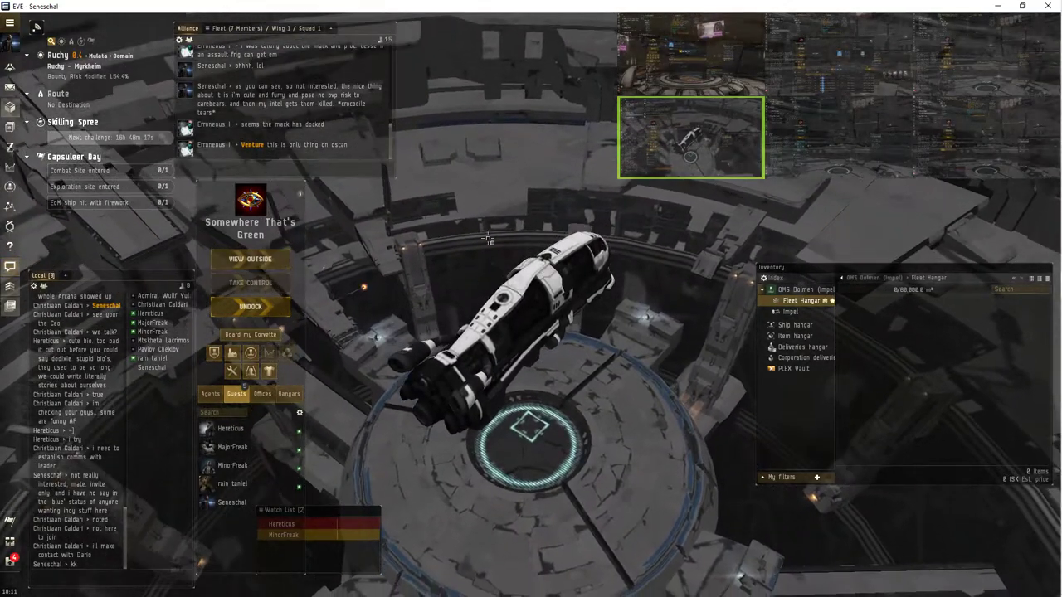
Send a fleet chat message and return to the manufacturing character
click(364, 173)
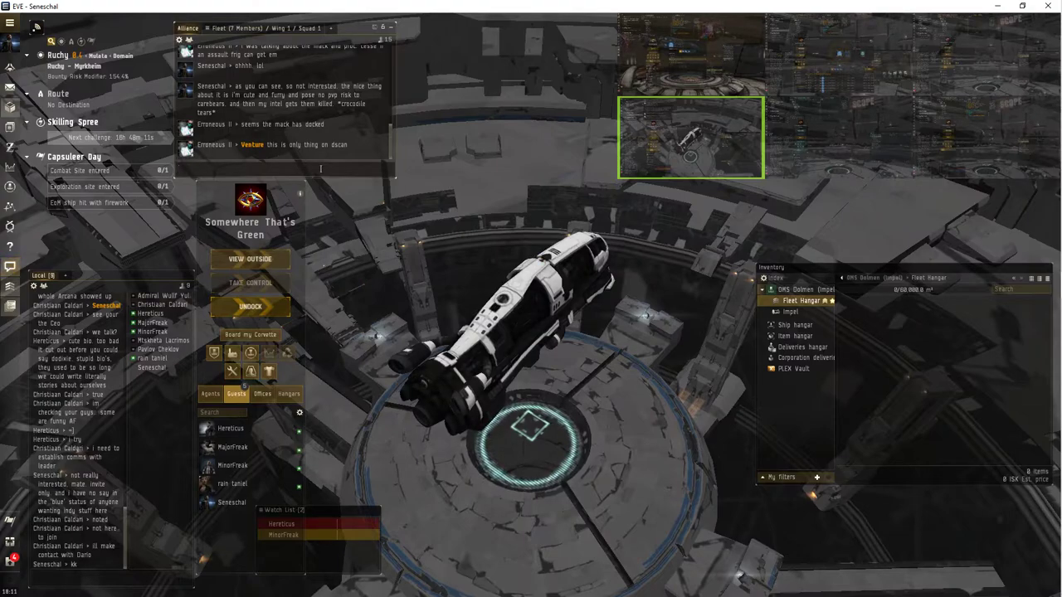
text(boo)
key(Return)
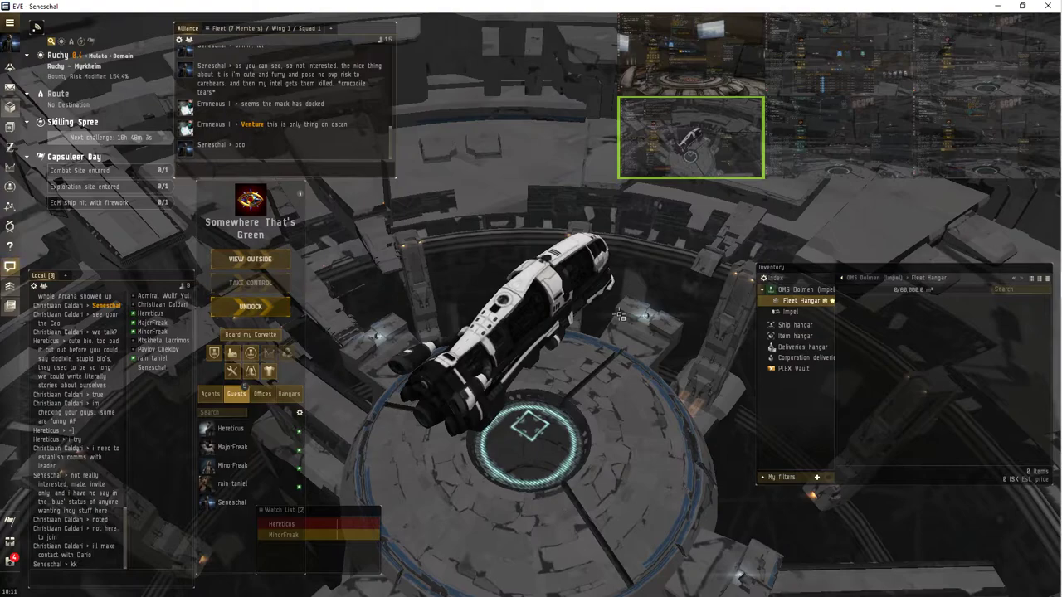
click(842, 76)
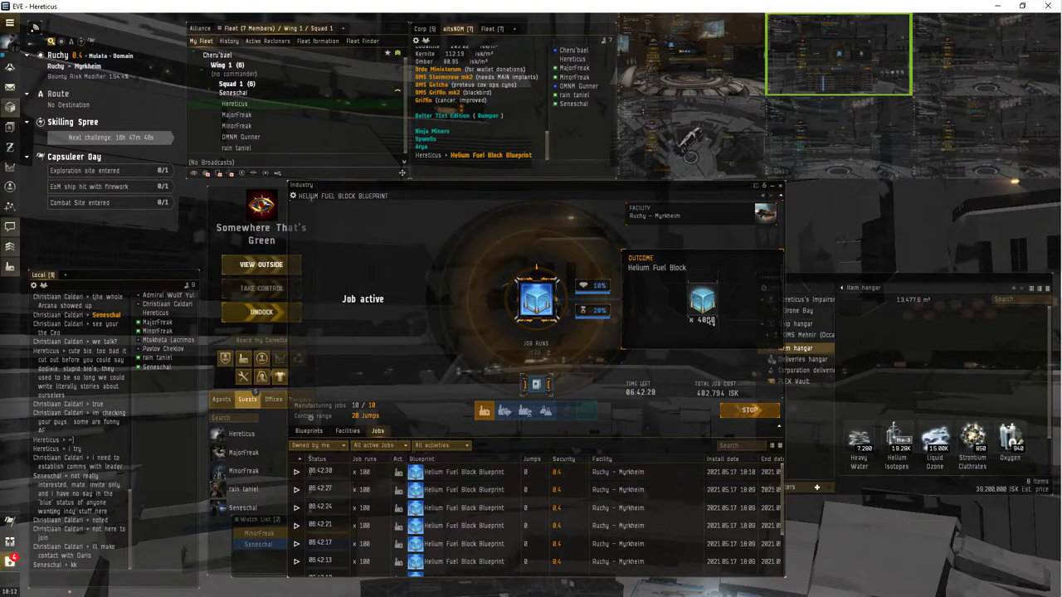
View Helium Fuel Block info, then close it and the Industry window
right_click(705, 303)
click(727, 309)
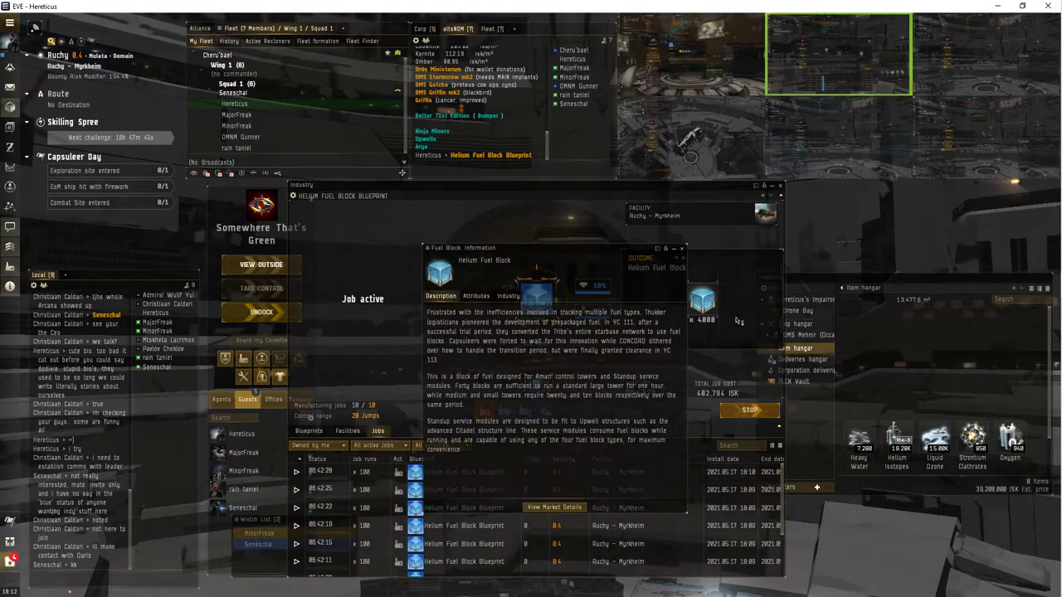
mouse_move(562, 259)
mouse_down()
mouse_move(863, 218)
mouse_move(869, 204)
mouse_up()
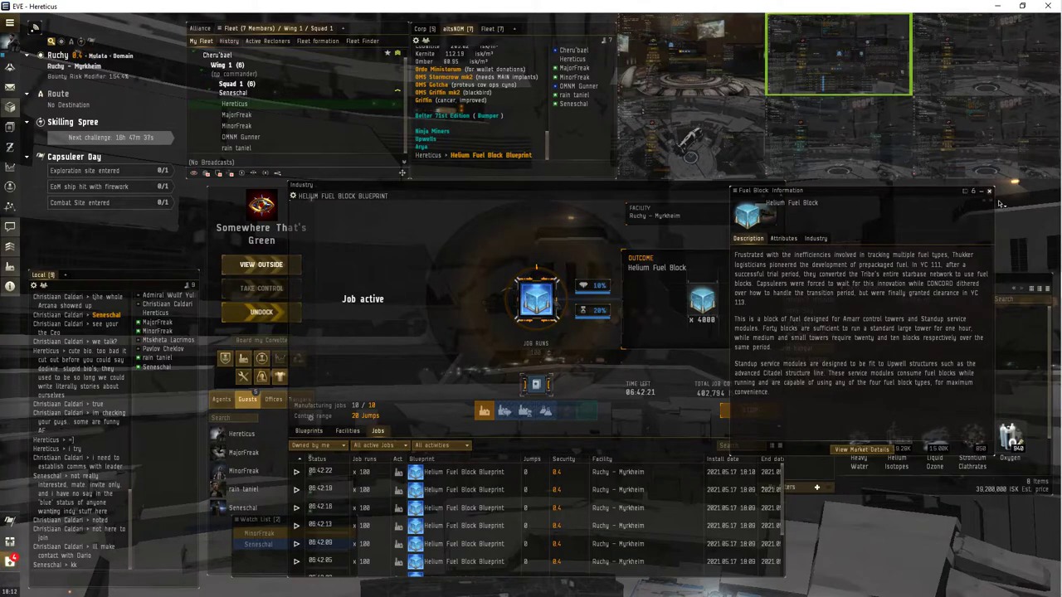
click(990, 191)
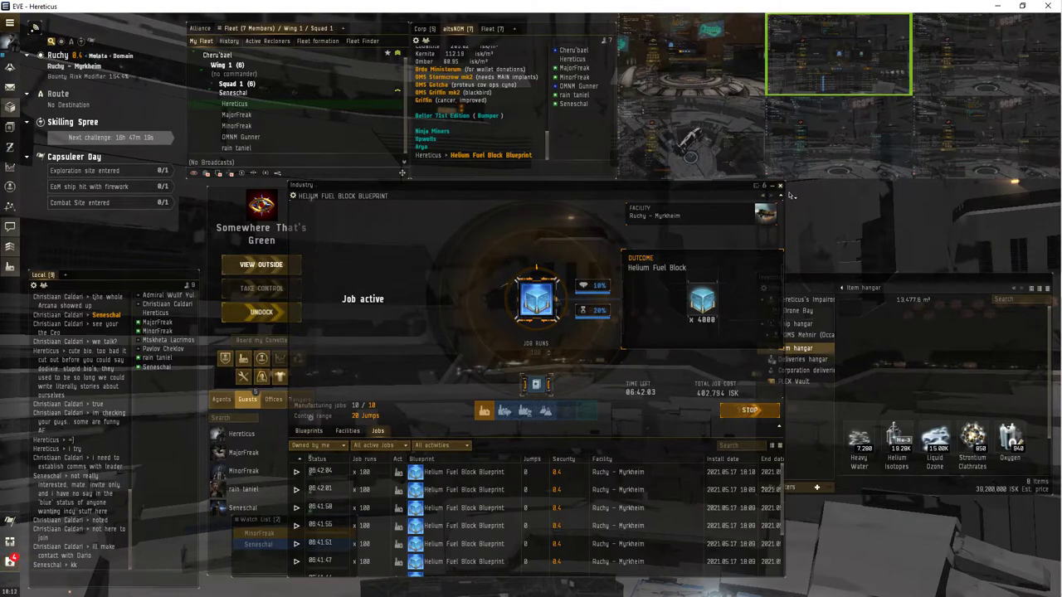
click(780, 186)
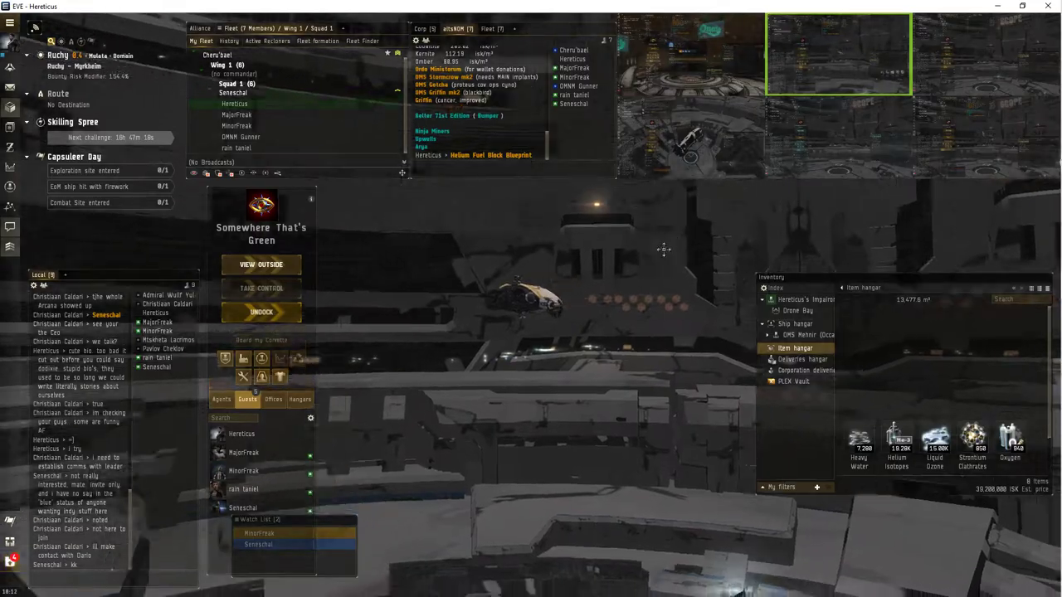
mouse_move(581, 332)
mouse_down()
mouse_move(613, 271)
mouse_move(462, 287)
mouse_up()
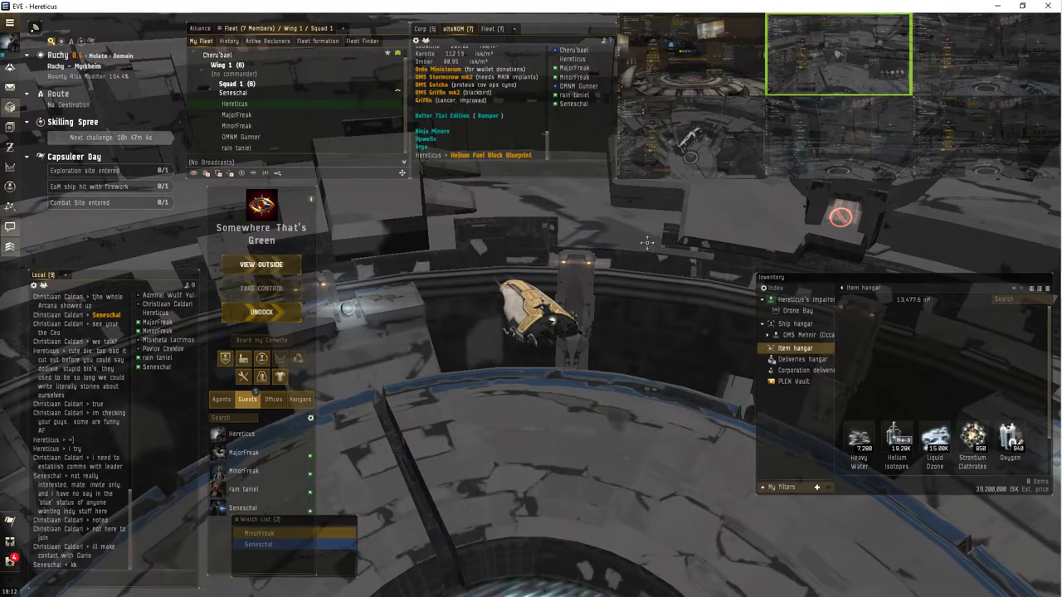
drag(648, 243, 639, 253)
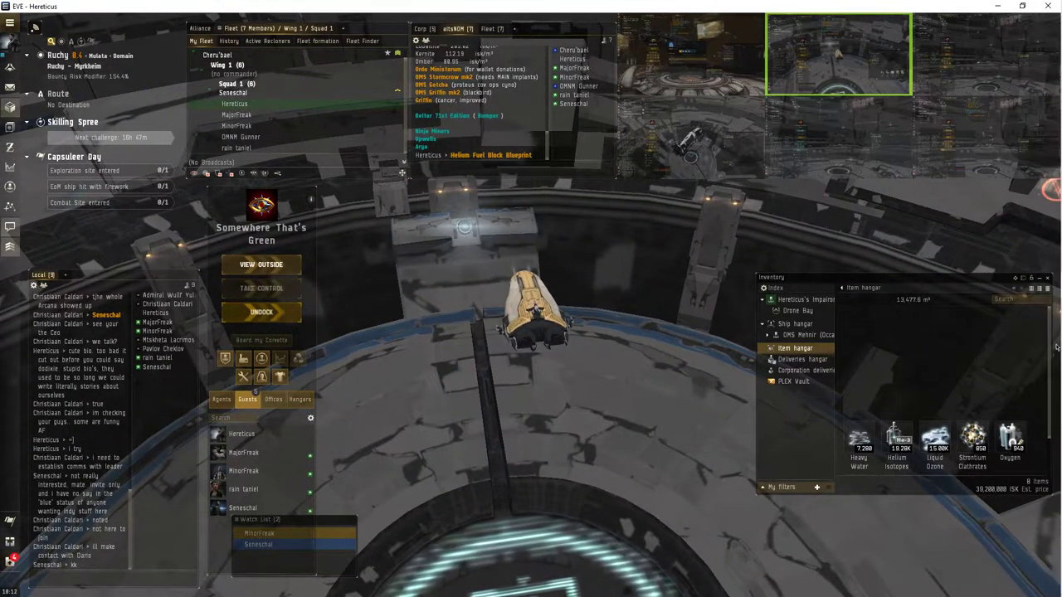
mouse_move(1054, 347)
mouse_down()
mouse_move(1054, 404)
mouse_move(1054, 325)
mouse_up()
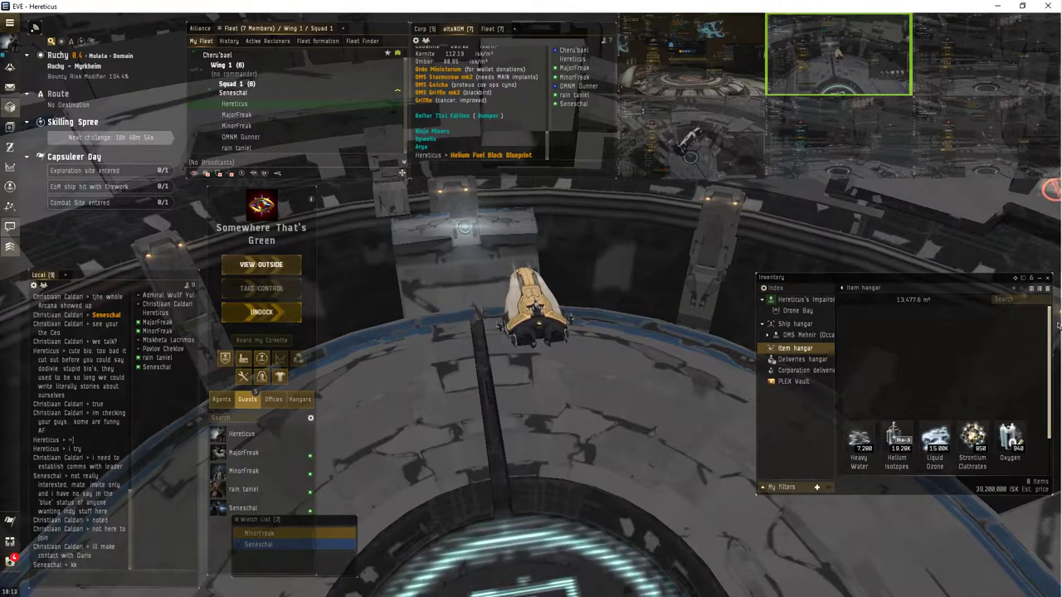
drag(525, 223, 406, 222)
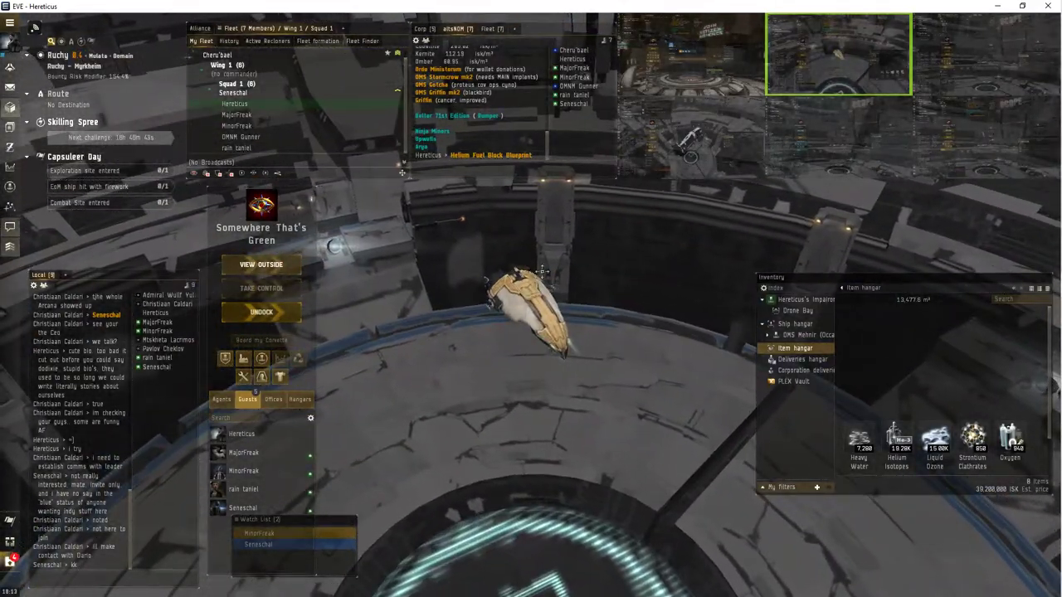
mouse_move(407, 222)
mouse_down()
mouse_move(617, 266)
mouse_move(529, 263)
mouse_up()
mouse_move(595, 261)
mouse_down()
mouse_move(568, 267)
mouse_move(640, 269)
mouse_move(735, 237)
mouse_move(687, 226)
mouse_move(668, 242)
mouse_move(690, 246)
mouse_up()
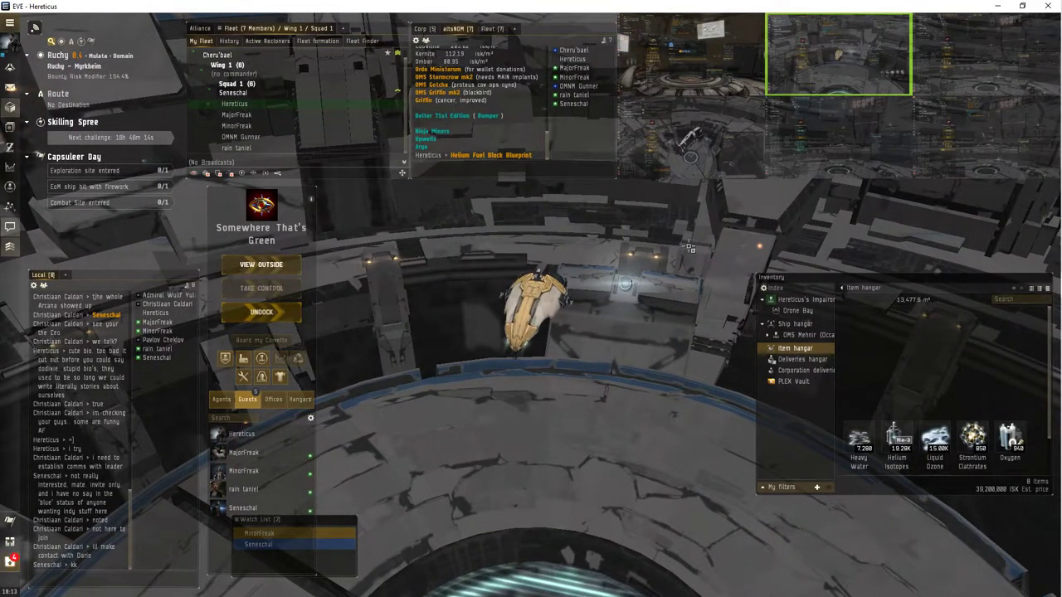
mouse_move(712, 260)
mouse_down()
mouse_move(627, 259)
mouse_move(683, 268)
mouse_up()
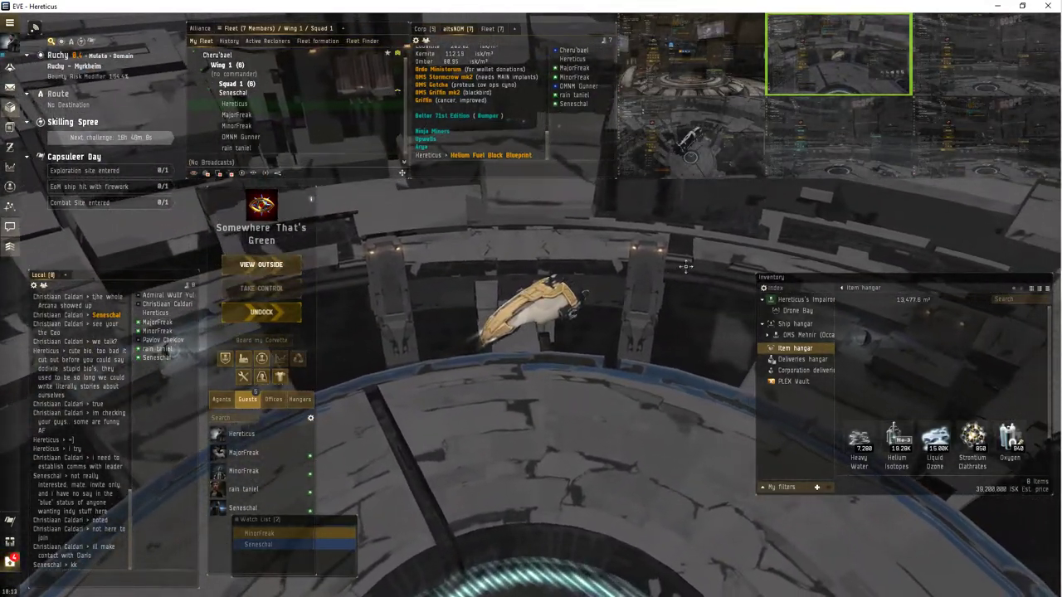
drag(682, 268, 695, 265)
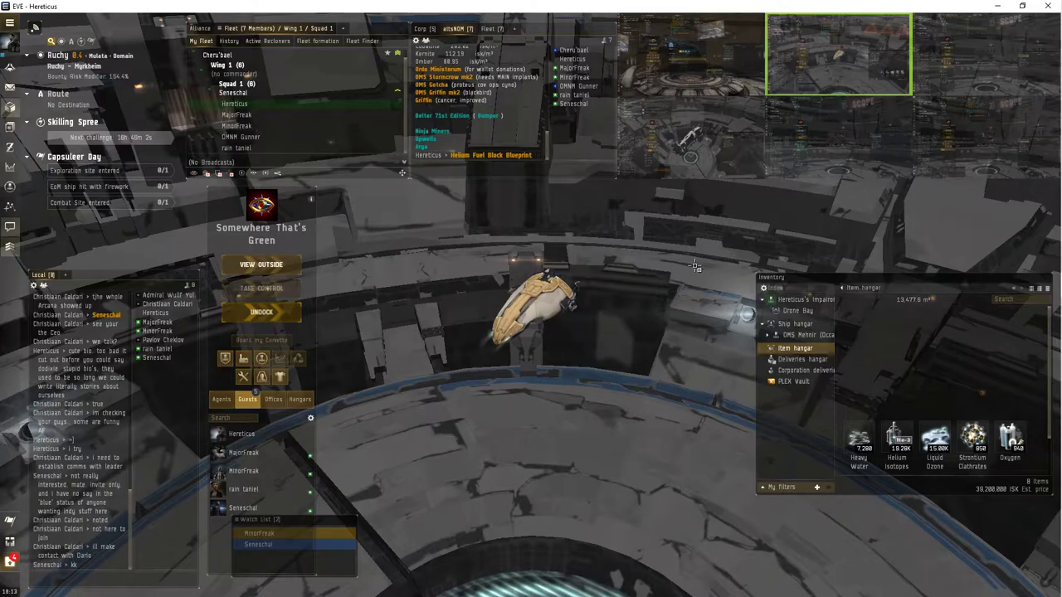
drag(738, 252, 658, 266)
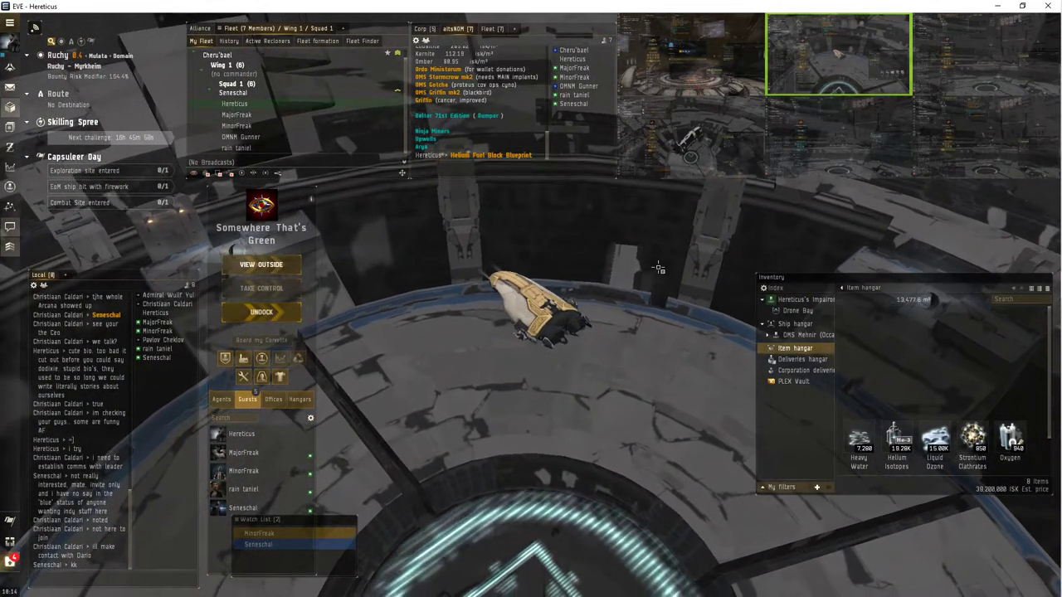
mouse_move(658, 266)
mouse_down()
mouse_move(606, 270)
mouse_move(631, 249)
mouse_up()
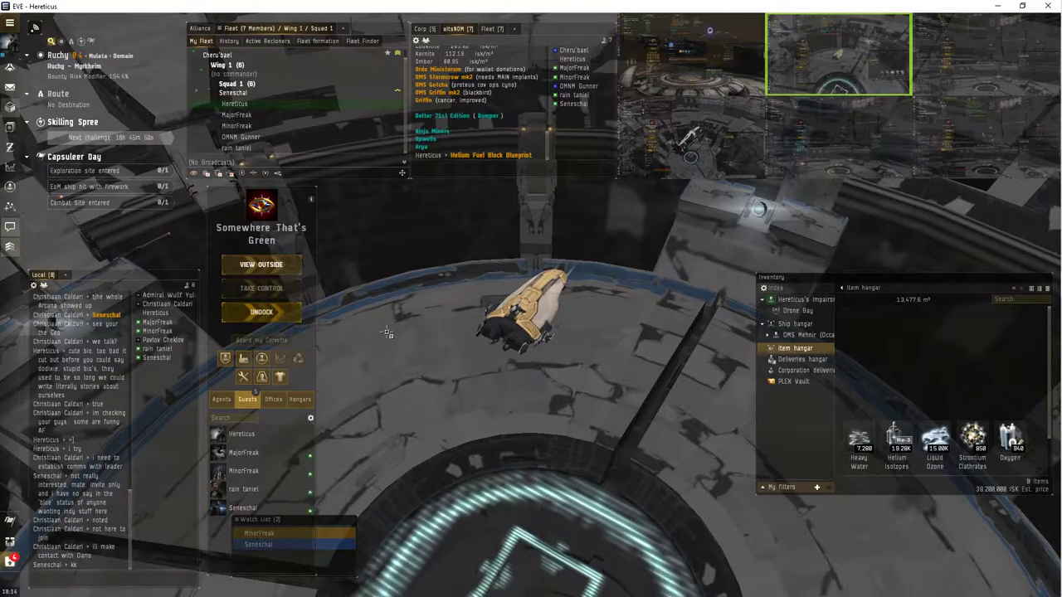
mouse_move(464, 315)
mouse_down()
mouse_move(410, 330)
mouse_move(435, 318)
mouse_up()
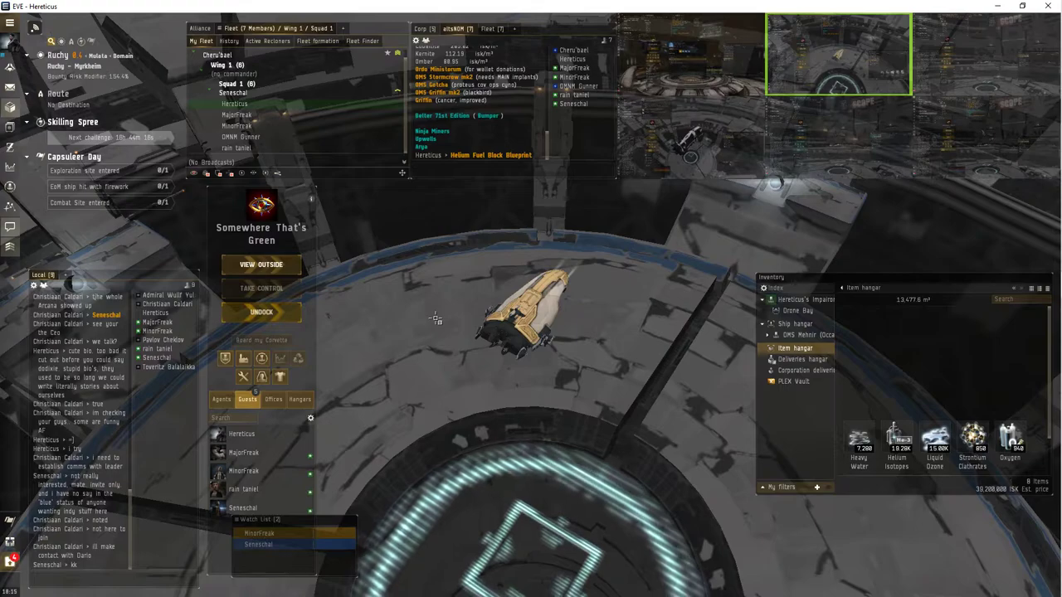
Play macelharen's video making playlist on SoundCloud, skipping ahead to 'Below the Asteroids'
mouse_move(1045, 233)
click(967, 241)
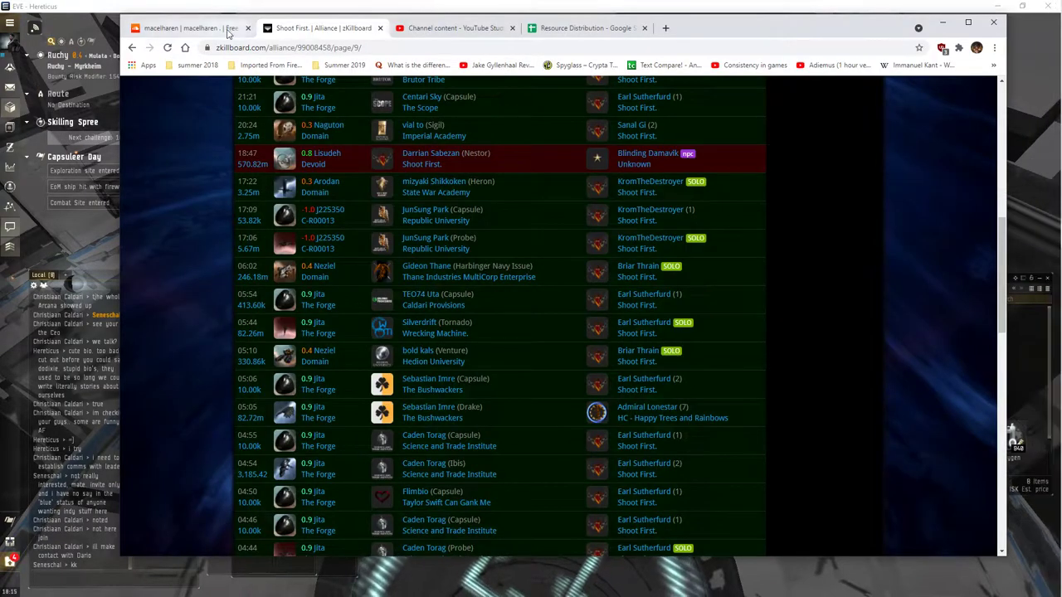
click(191, 28)
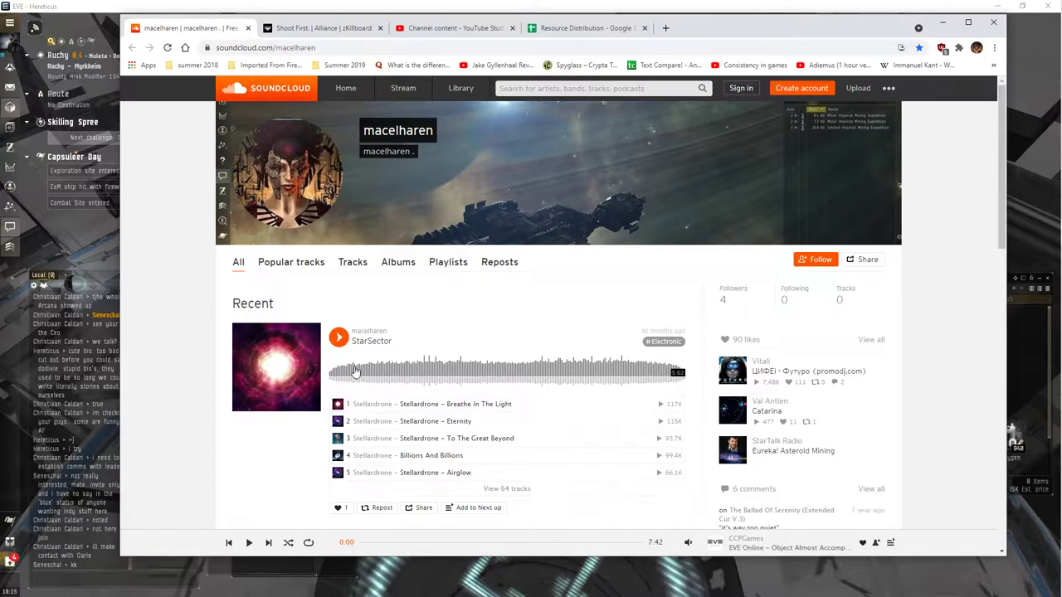
click(338, 338)
scroll(432, 382, down, 5)
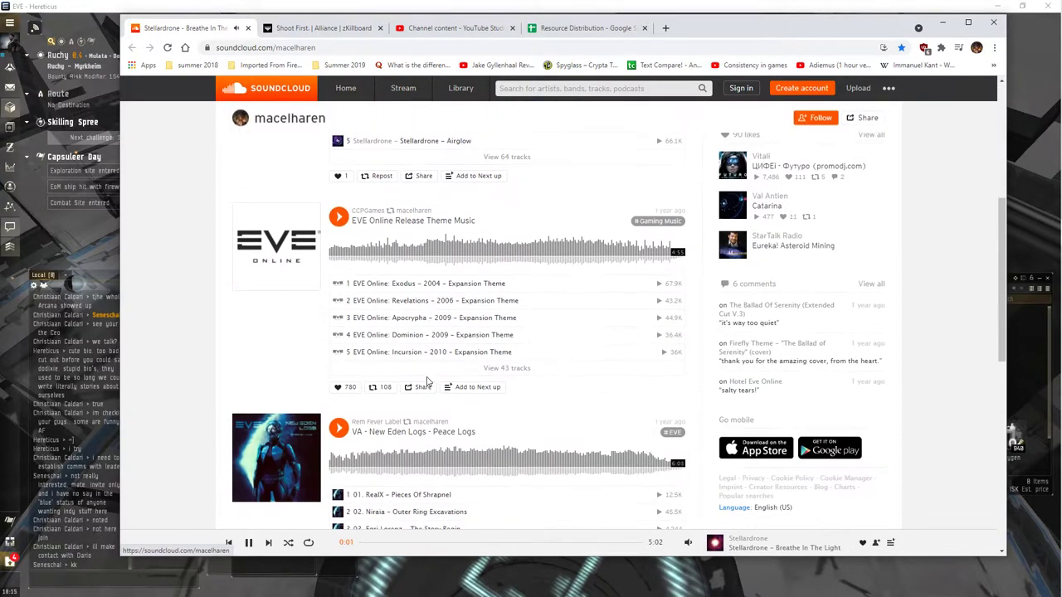
scroll(365, 287, down, 2)
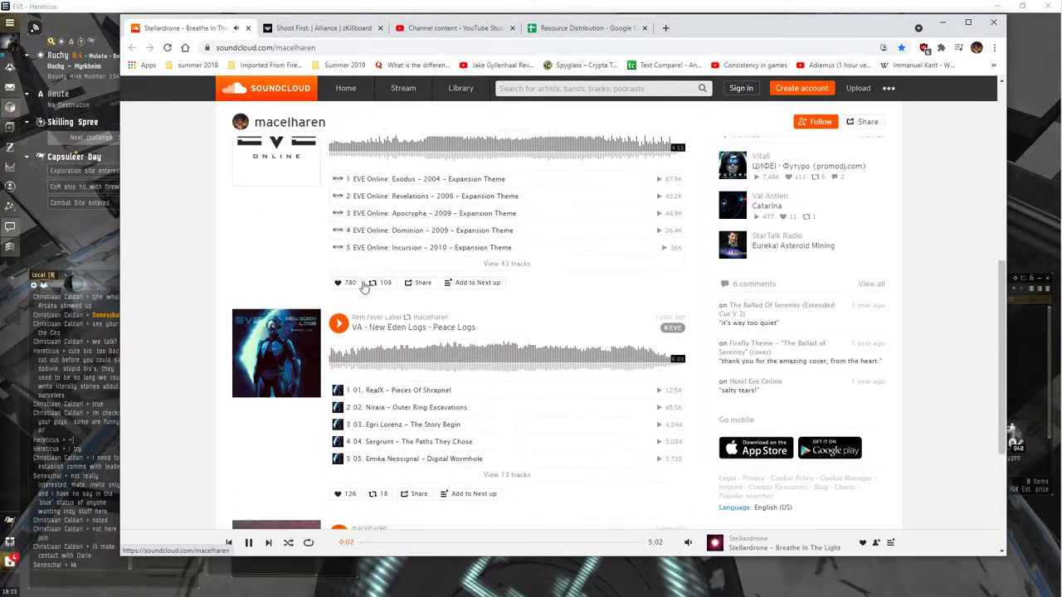
scroll(365, 286, down, 5)
click(339, 365)
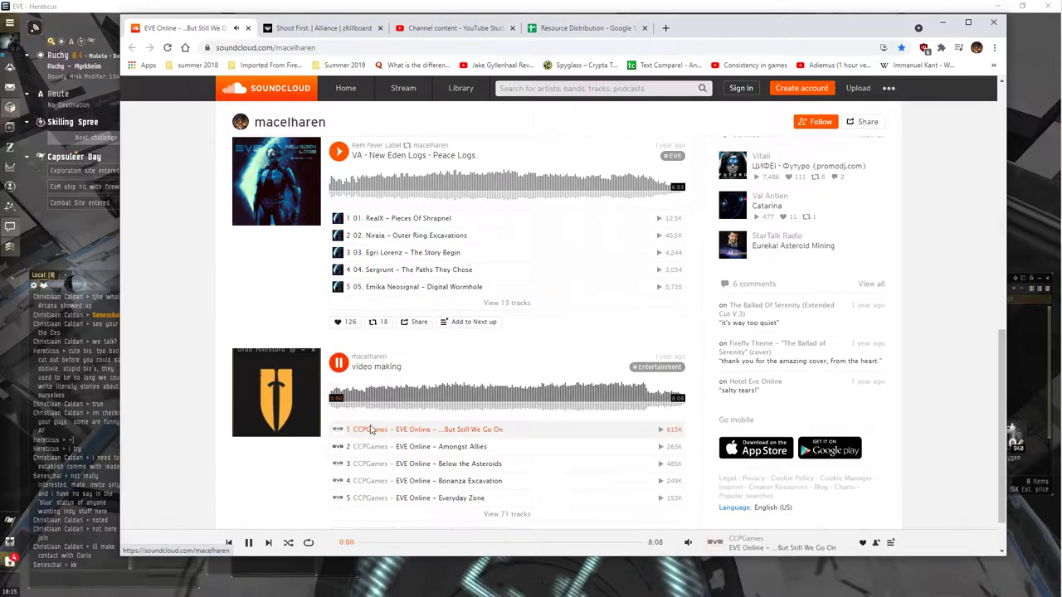
click(431, 449)
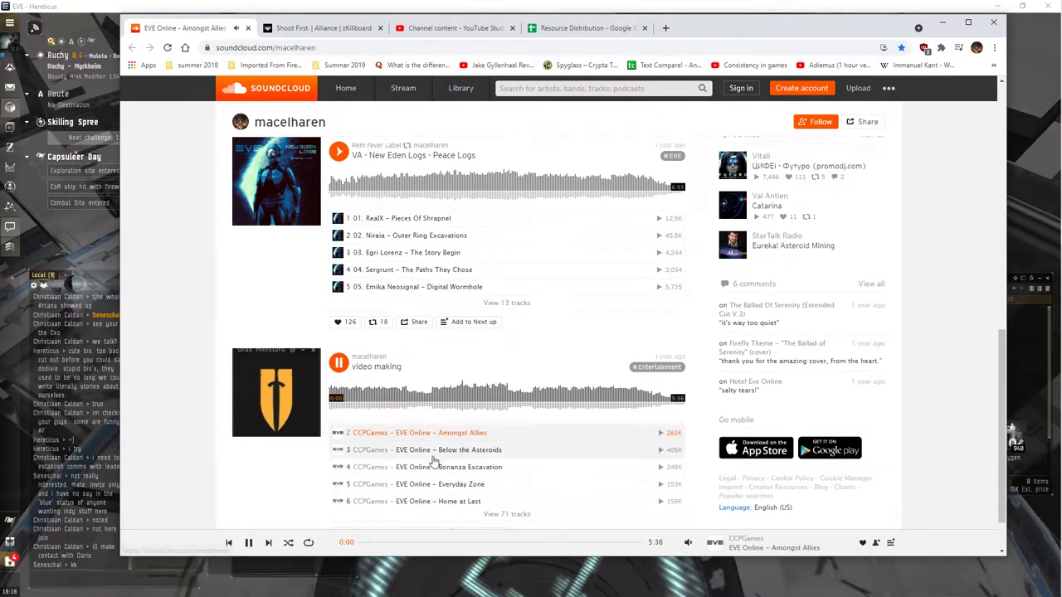
click(438, 448)
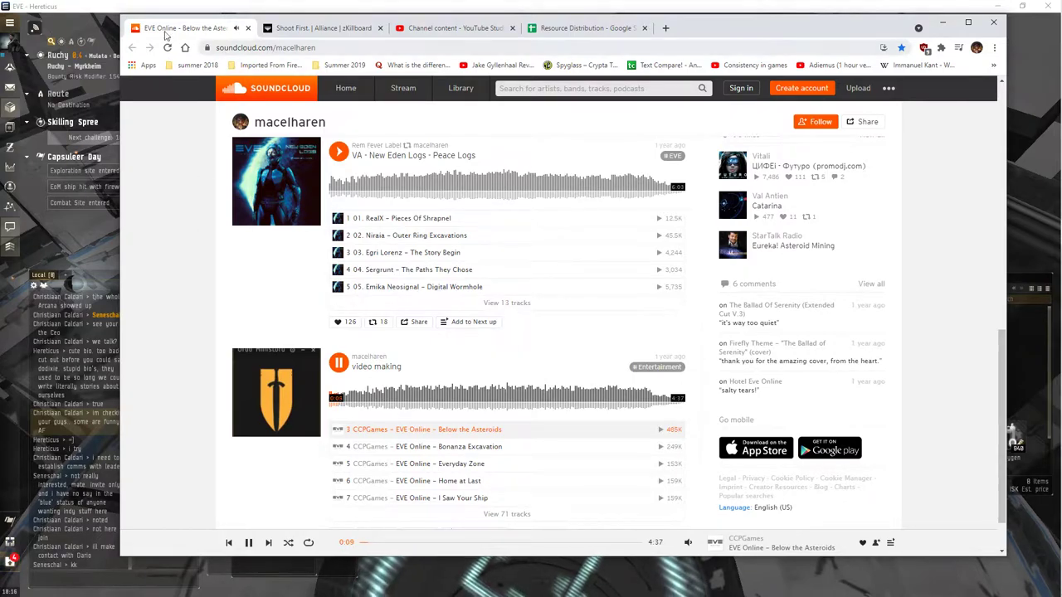
Return to the Cheru'bael client and close the Fuel Block Blueprint Information window
click(1015, 430)
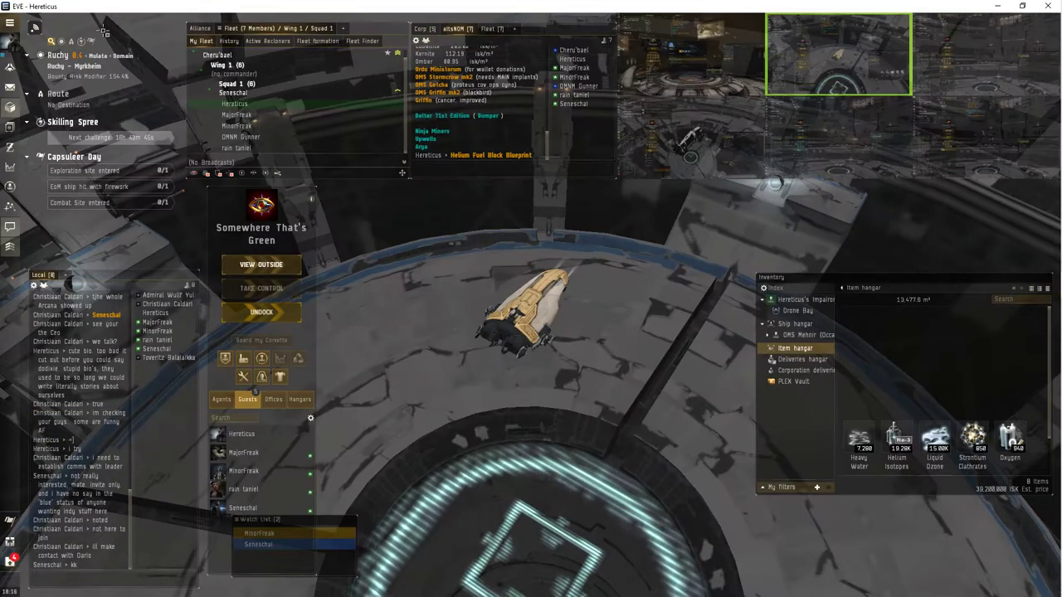
mouse_move(635, 303)
mouse_down()
mouse_move(648, 302)
mouse_move(479, 292)
mouse_move(666, 256)
mouse_up()
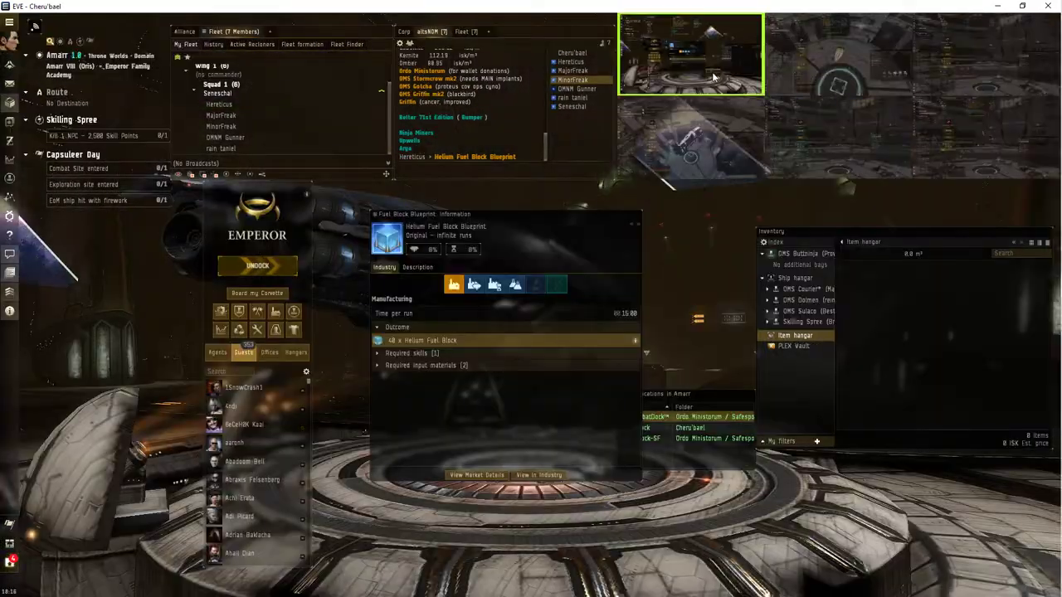
drag(694, 267, 664, 249)
click(639, 215)
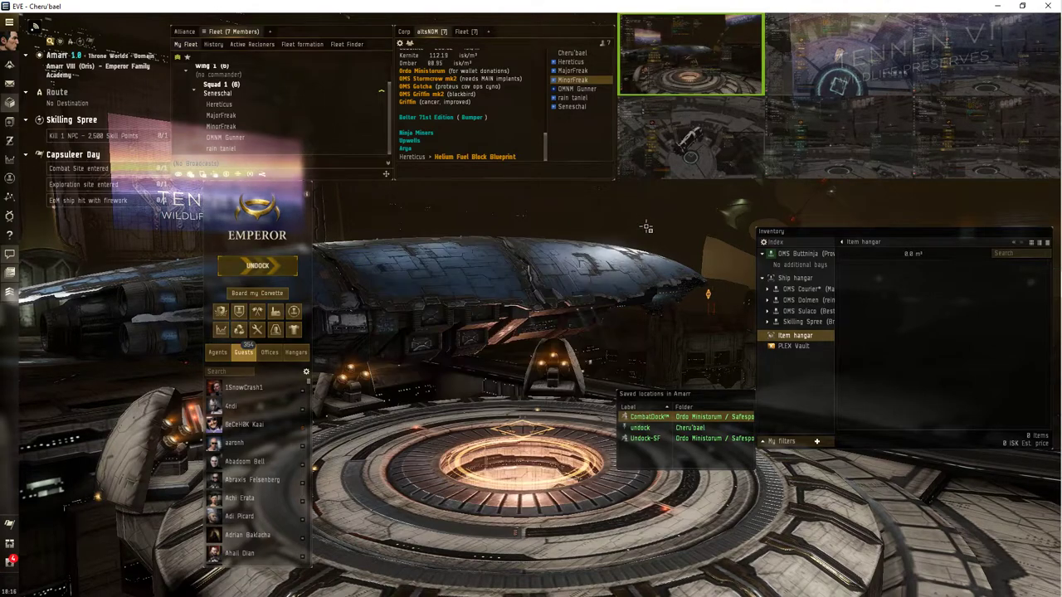